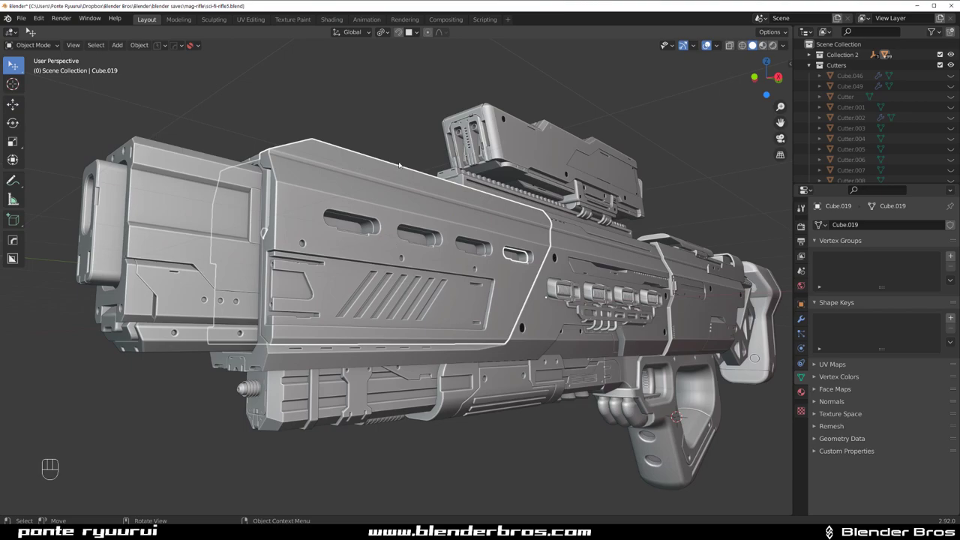
Orbit around the rifle and isolate the slotted side panel Cube.019 in local view
mouse_move(561, 201)
middle_down()
mouse_move(538, 210)
mouse_move(548, 203)
middle_up()
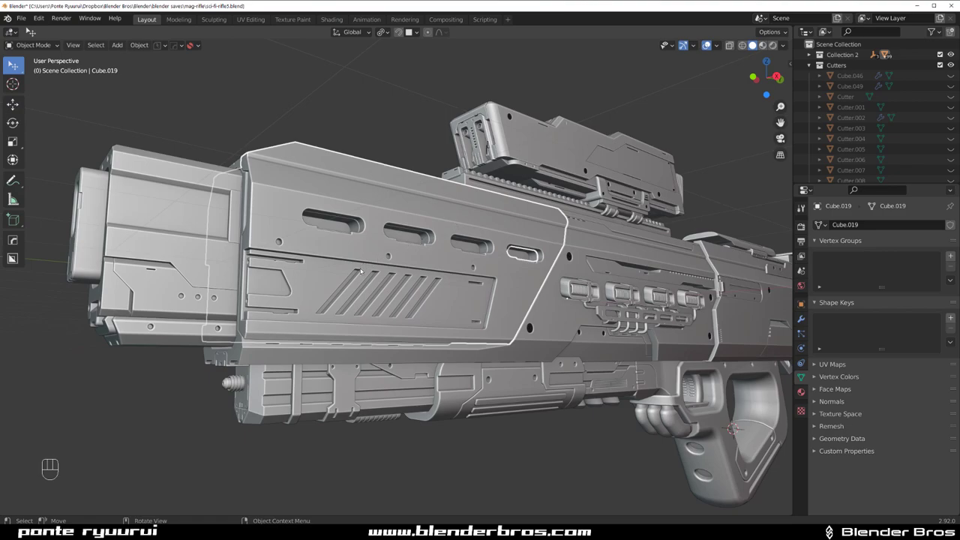
key(KP_Divide)
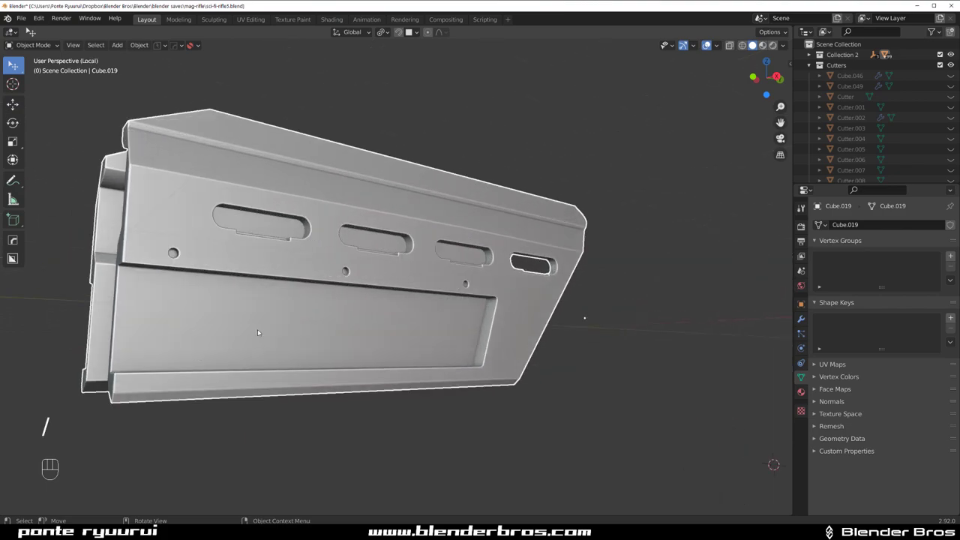
mouse_move(578, 321)
middle_down()
mouse_move(366, 255)
mouse_move(375, 300)
mouse_move(455, 312)
mouse_move(457, 283)
mouse_move(440, 324)
mouse_move(450, 322)
mouse_move(452, 282)
mouse_move(420, 255)
middle_up()
scroll(381, 312, up, 5)
scroll(440, 324, down, 6)
scroll(450, 323, up, 4)
scroll(450, 322, up, 2)
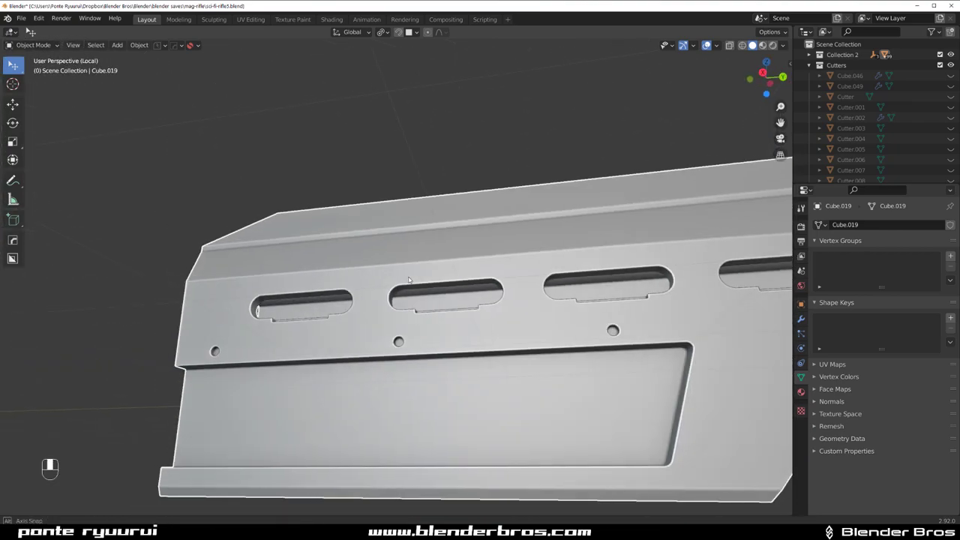
scroll(389, 240, up, 4)
scroll(358, 217, up, 2)
scroll(358, 217, up, 3)
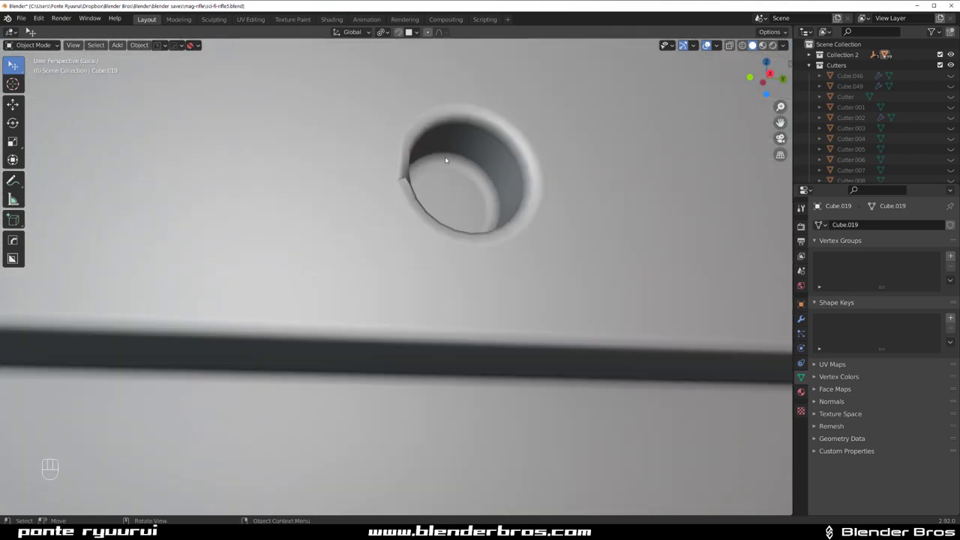
scroll(443, 160, down, 2)
scroll(387, 214, down, 3)
middle_drag(387, 214, 402, 239)
scroll(403, 239, up, 2)
scroll(403, 240, down, 3)
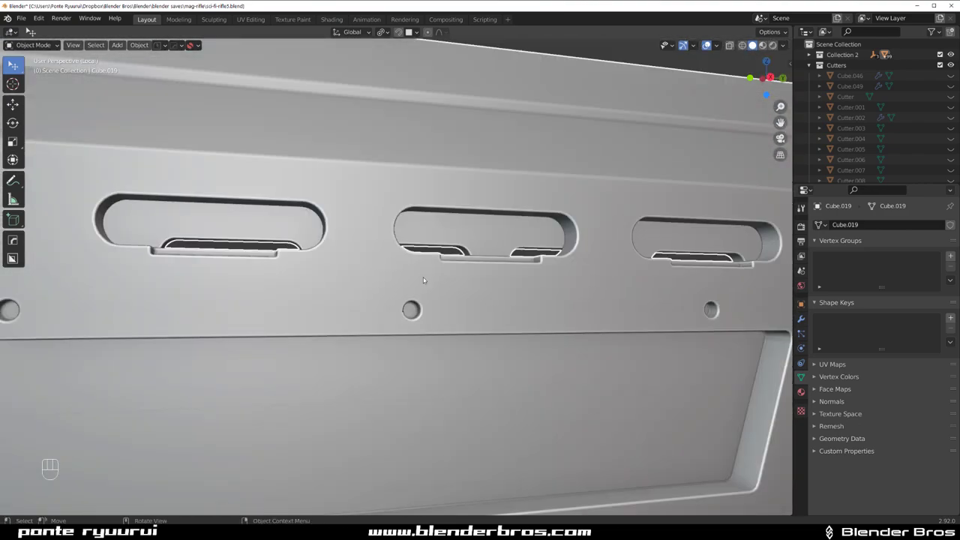
scroll(423, 277, down, 2)
middle_drag(423, 278, 438, 287)
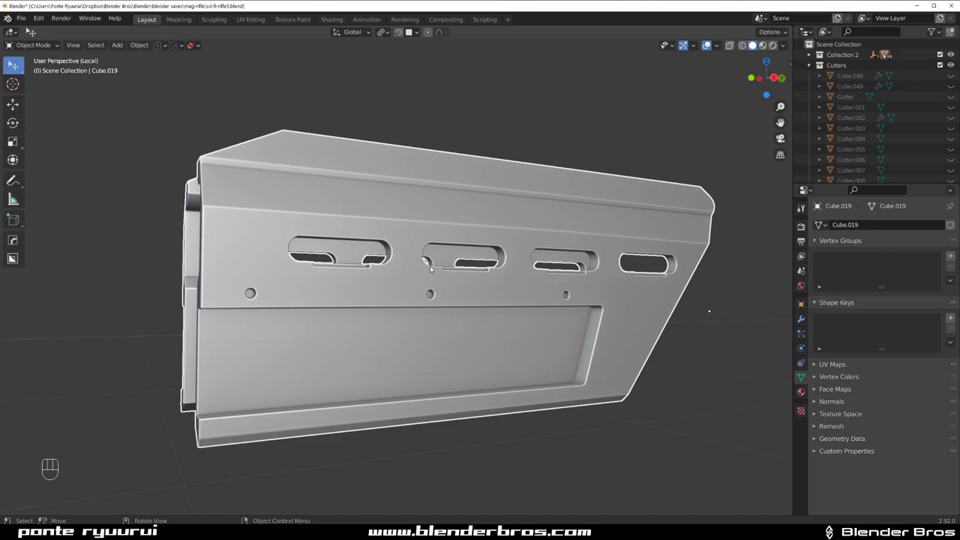
mouse_move(431, 268)
middle_down()
mouse_move(434, 177)
mouse_move(405, 214)
mouse_move(453, 216)
middle_up()
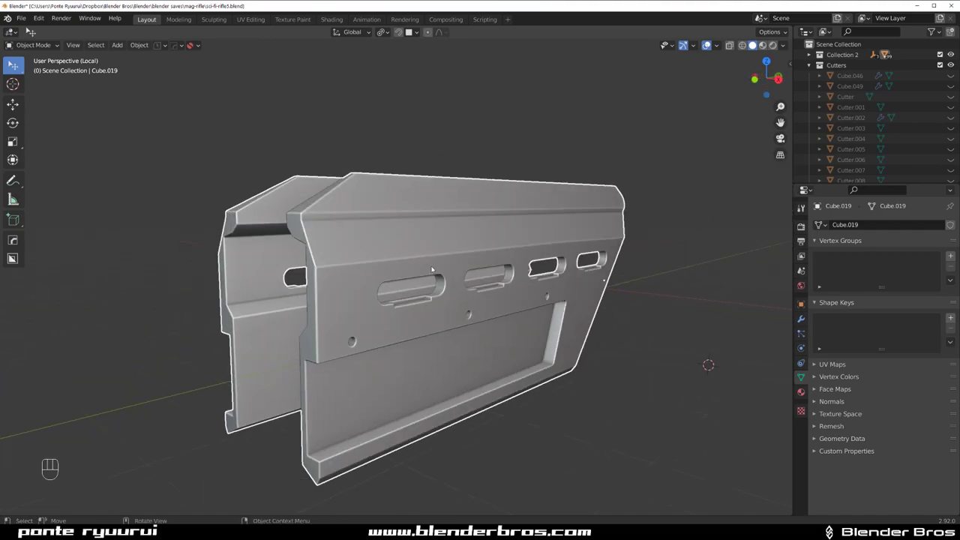
Select the whole panel mesh in Edit Mode and triangulate all its faces
middle_drag(462, 266, 525, 247)
key(Tab)
key(a)
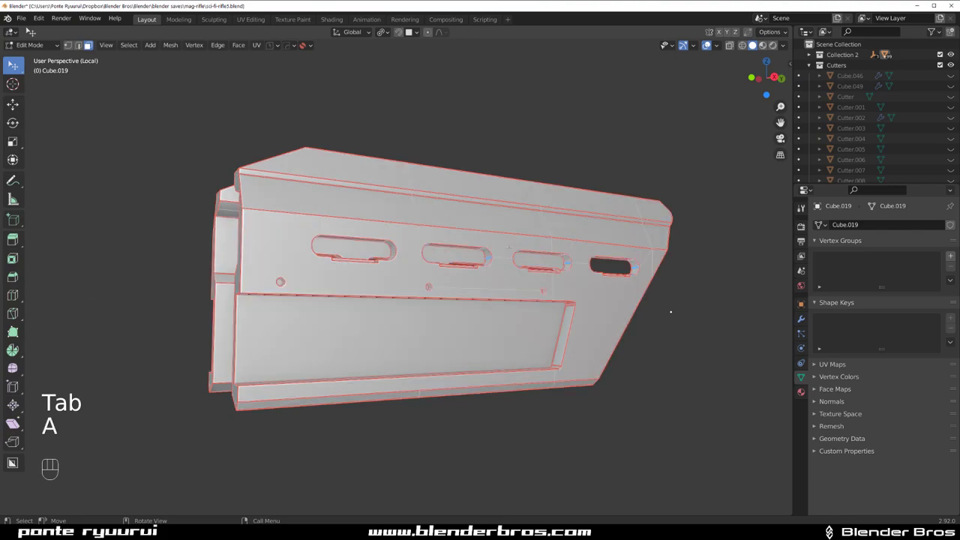
key(ctrl+t)
mouse_move(670, 312)
middle_down()
mouse_move(650, 285)
mouse_move(212, 296)
mouse_move(697, 297)
middle_up()
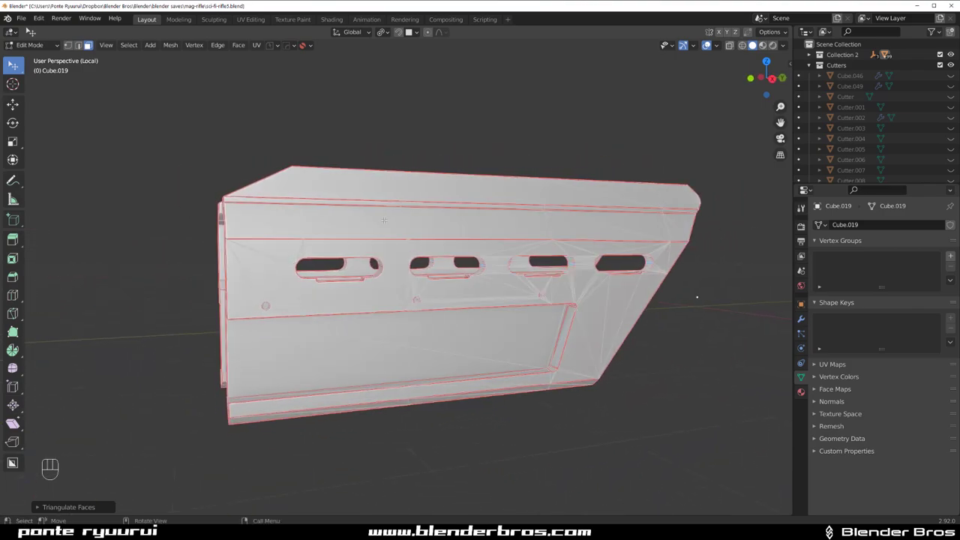
scroll(502, 236, up, 4)
scroll(502, 236, up, 4)
Return to Object Mode and orbit around the panel to check its shading
key(Tab)
mouse_move(504, 235)
middle_down()
mouse_move(460, 240)
mouse_move(431, 272)
mouse_move(429, 263)
mouse_move(487, 285)
mouse_move(397, 354)
middle_up()
scroll(460, 240, up, 5)
scroll(418, 296, down, 5)
scroll(450, 270, up, 3)
scroll(505, 293, up, 2)
scroll(450, 315, up, 2)
scroll(432, 227, down, 5)
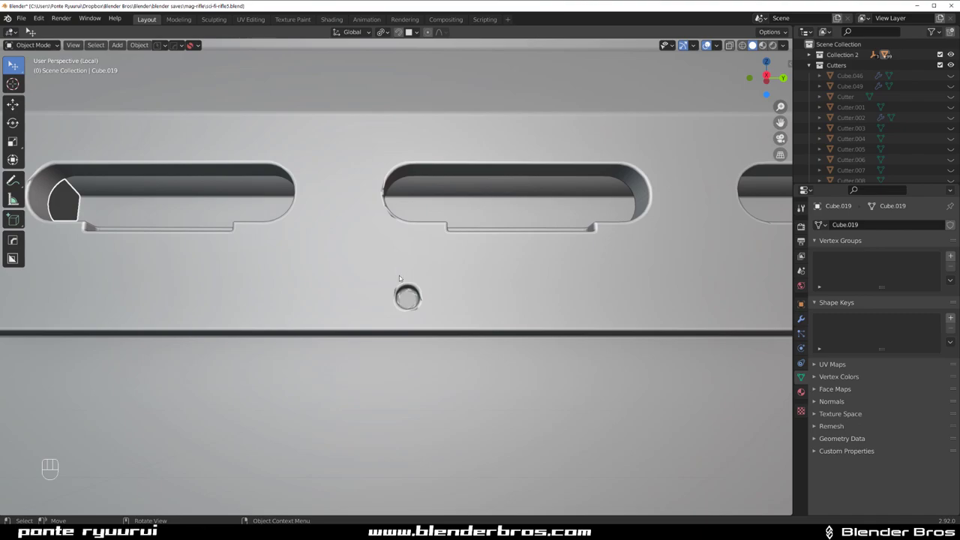
middle_drag(432, 227, 446, 312)
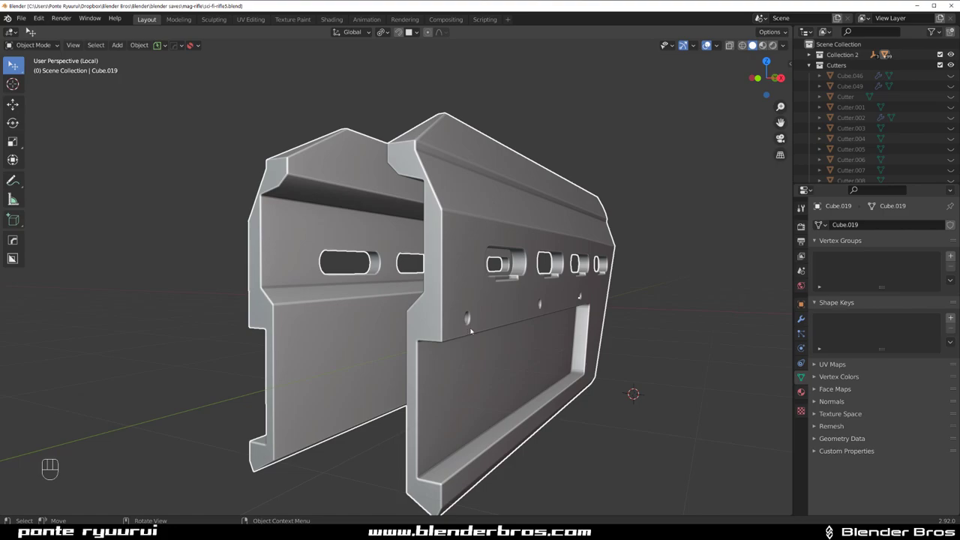
key(KP_Divide)
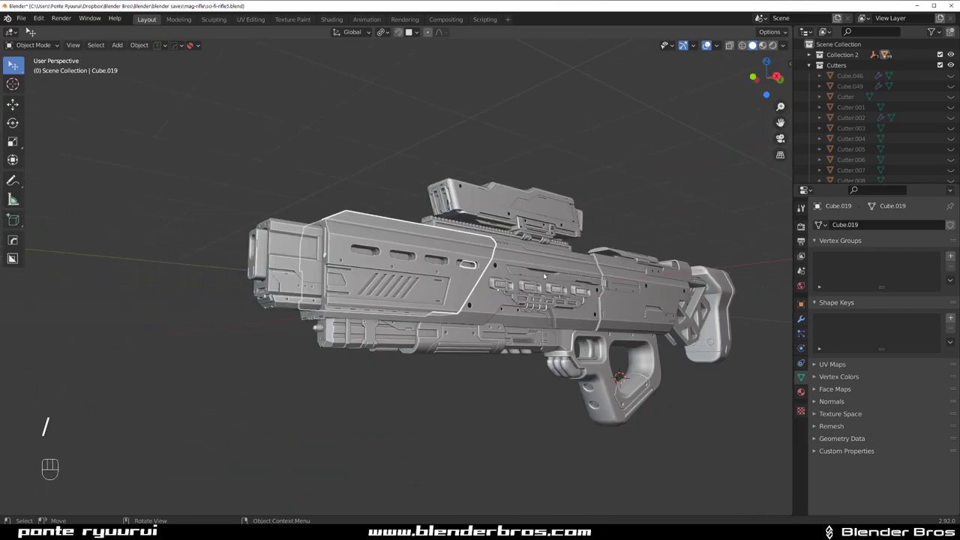
mouse_move(486, 277)
middle_down()
mouse_move(422, 278)
mouse_move(438, 296)
mouse_move(428, 252)
mouse_move(518, 281)
middle_up()
scroll(431, 286, up, 2)
scroll(435, 284, down, 3)
scroll(480, 270, up, 3)
scroll(518, 281, up, 3)
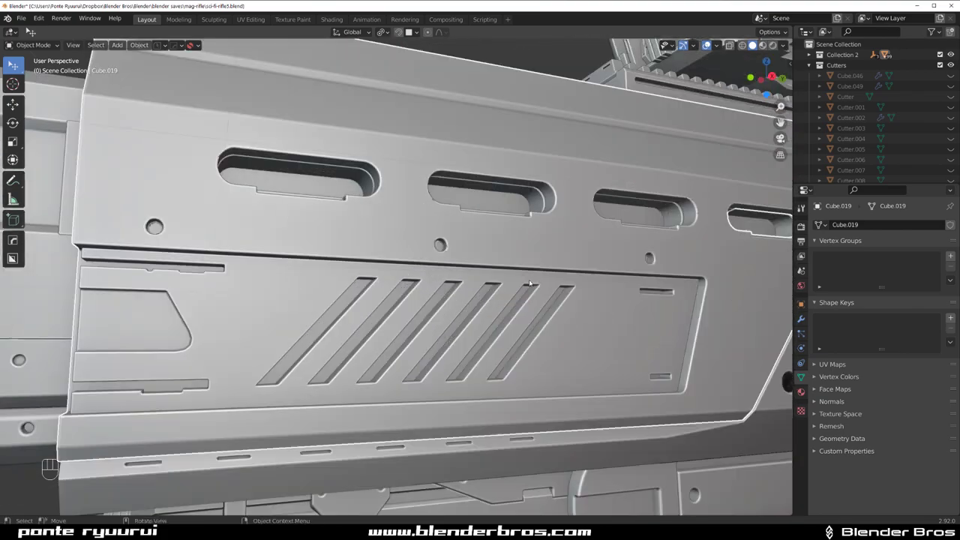
scroll(524, 283, up, 1)
key(KP_Divide)
scroll(478, 250, up, 2)
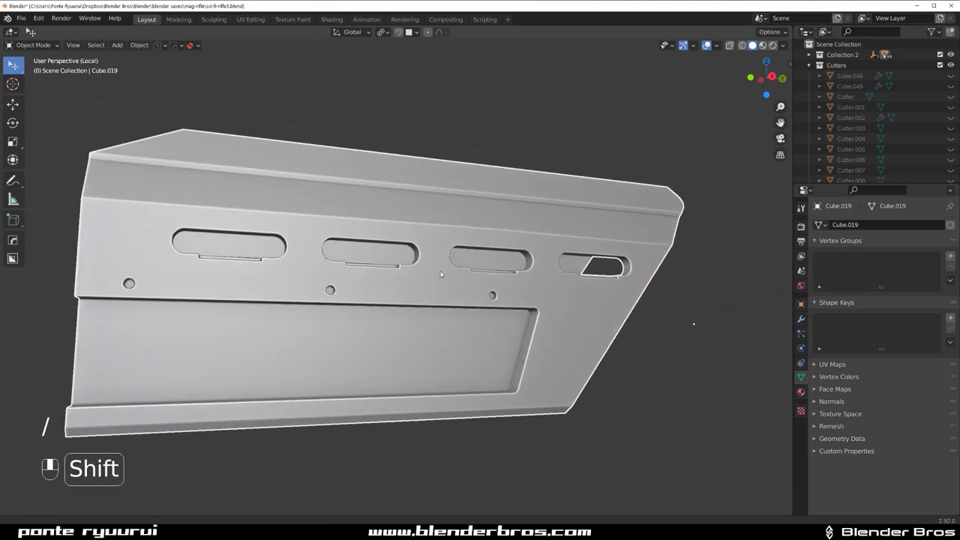
mouse_move(478, 250)
shift+middle_down()
mouse_move(450, 276)
mouse_move(455, 265)
mouse_move(498, 270)
mouse_move(439, 280)
shift+middle_up()
scroll(449, 276, down, 2)
scroll(455, 266, up, 3)
scroll(498, 270, up, 3)
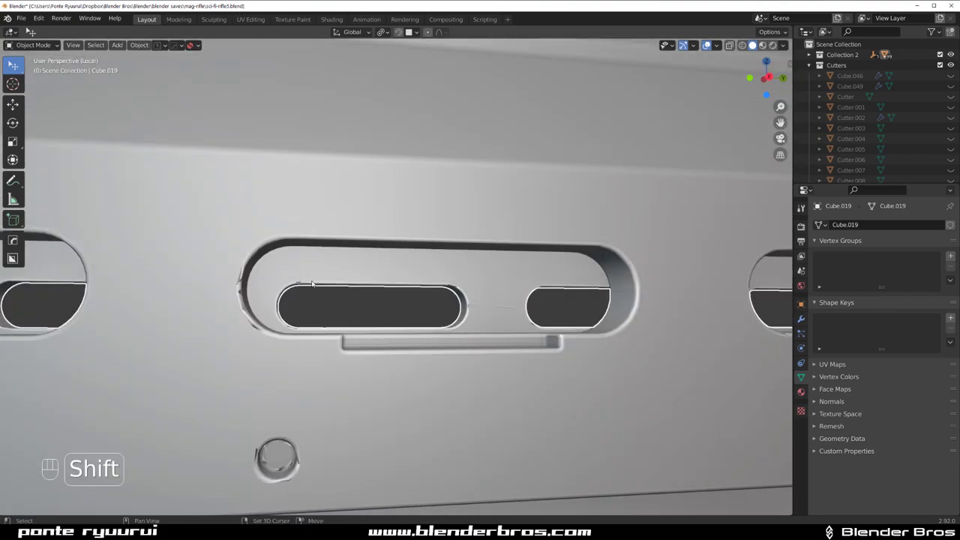
Inspect the panel's slot edges and curved slot ends in Edit Mode
shift+middle_drag(312, 284, 403, 242)
key(Tab)
scroll(404, 242, up, 3)
scroll(440, 253, down, 3)
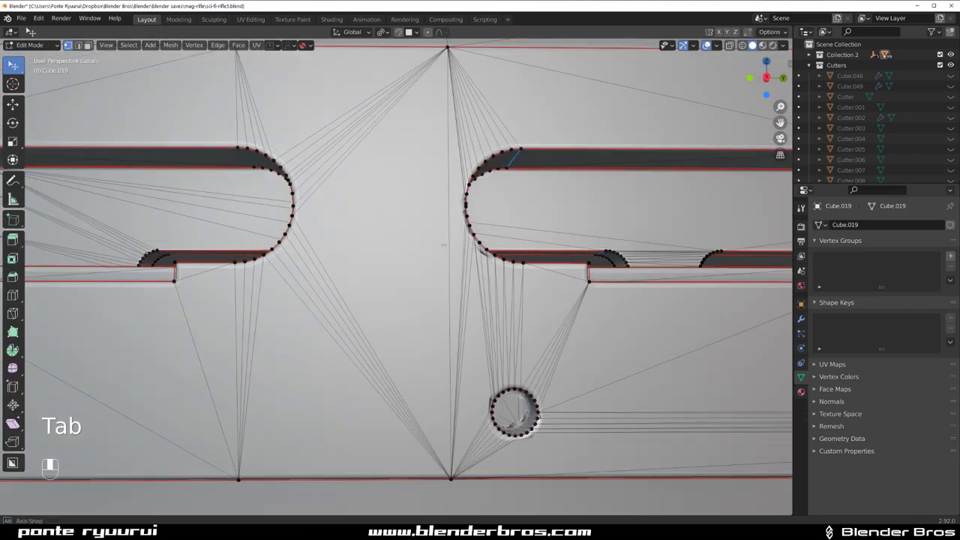
mouse_move(440, 253)
middle_down()
mouse_move(468, 253)
mouse_move(483, 214)
mouse_move(451, 241)
middle_up()
scroll(467, 253, up, 4)
shift+middle_drag(542, 142, 590, 213)
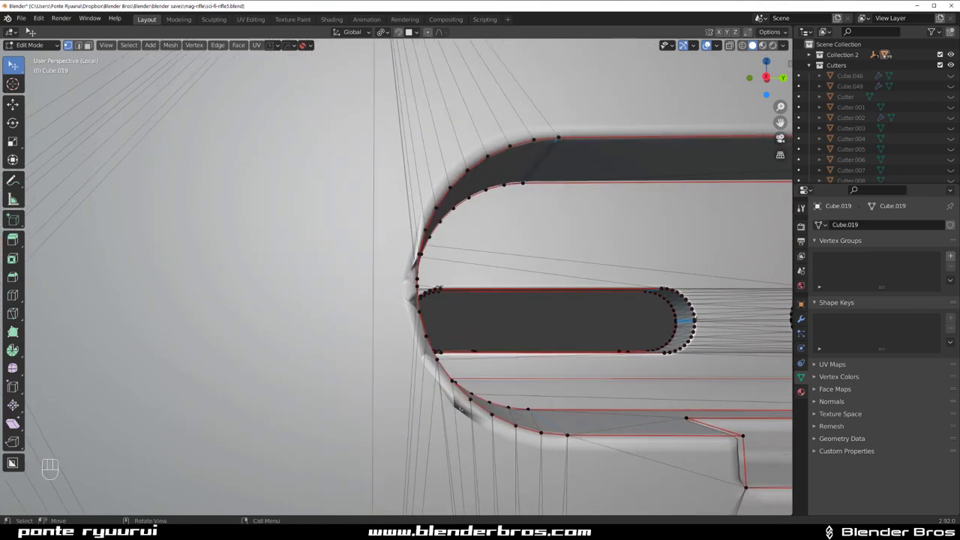
shift+middle_drag(452, 419, 466, 292)
scroll(466, 293, up, 1)
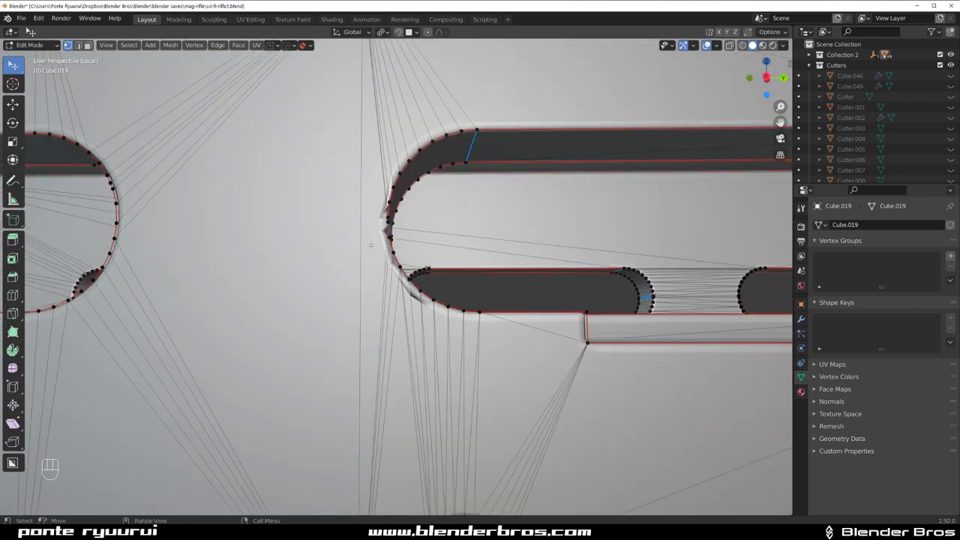
key(Tab)
Review the panel's Bevel modifier settings in the HOps Helper
key(ctrl+grave)
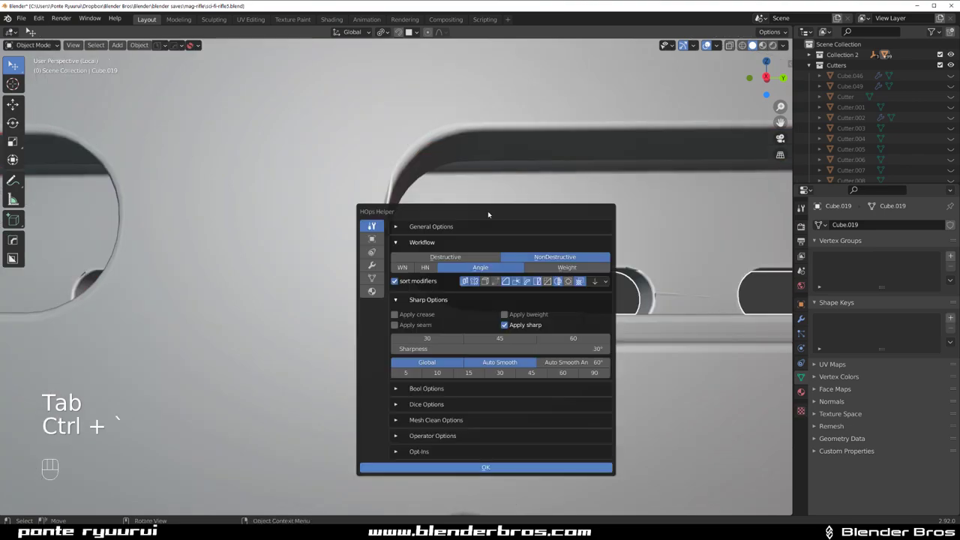
click(372, 265)
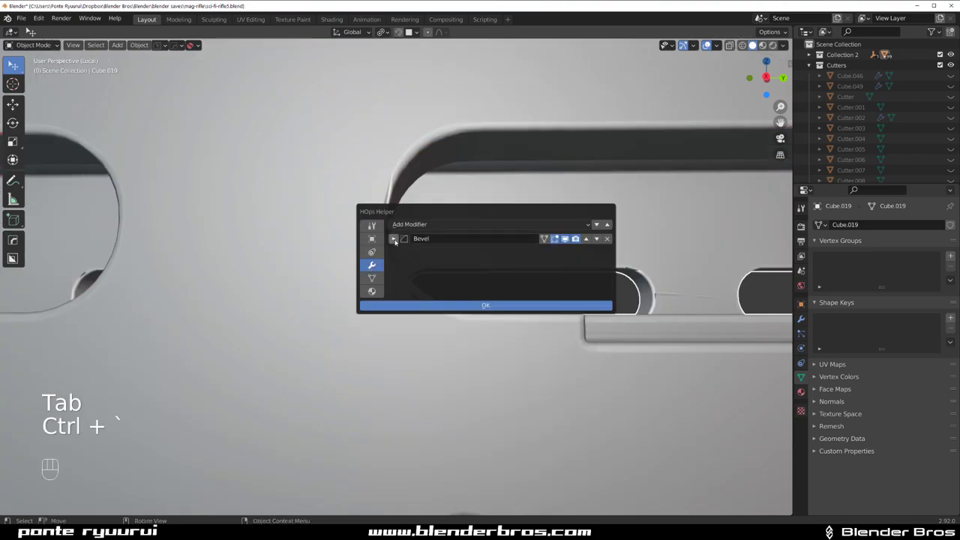
click(393, 239)
scroll(429, 253, up, 3)
Undo the recent bevel changes and leave the panel in Object Mode
key(Tab)
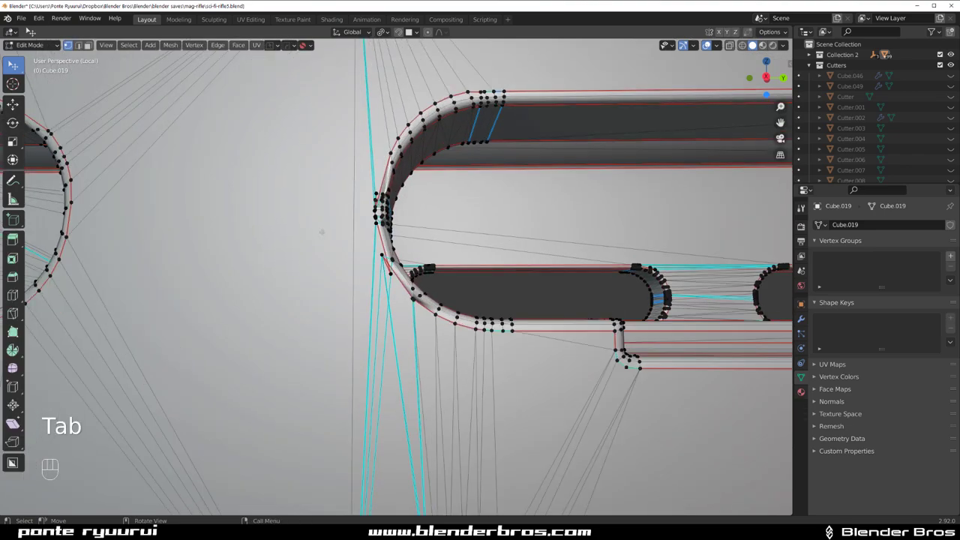
scroll(429, 253, up, 3)
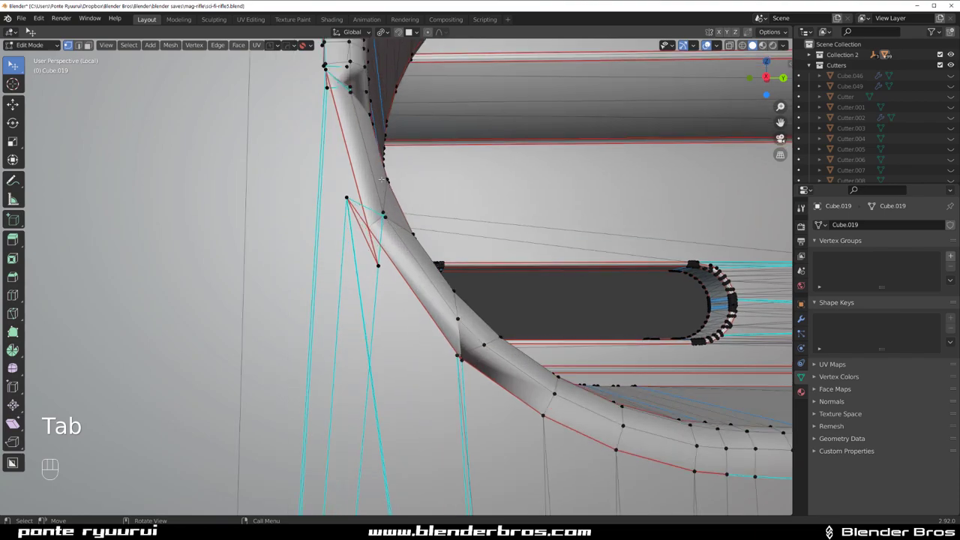
mouse_move(381, 177)
middle_down()
mouse_move(446, 144)
mouse_move(456, 214)
middle_up()
key(ctrl+z)
key(ctrl+z)
scroll(446, 144, up, 3)
key(Tab)
scroll(446, 144, up, 2)
key(Tab)
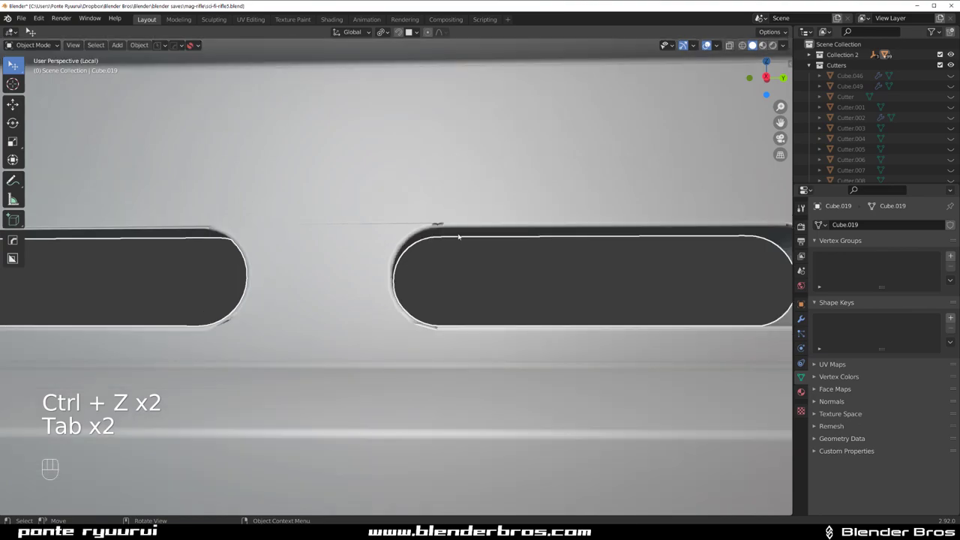
scroll(458, 237, down, 4)
key(q)
key(Tab)
Adjust the HardOps bevel width on the panel interactively and confirm it
key(q)
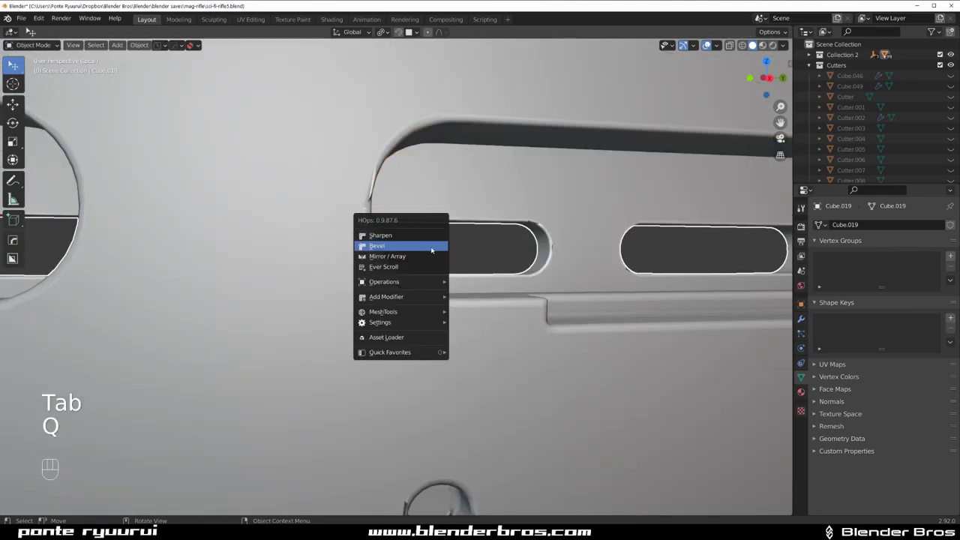
click(431, 246)
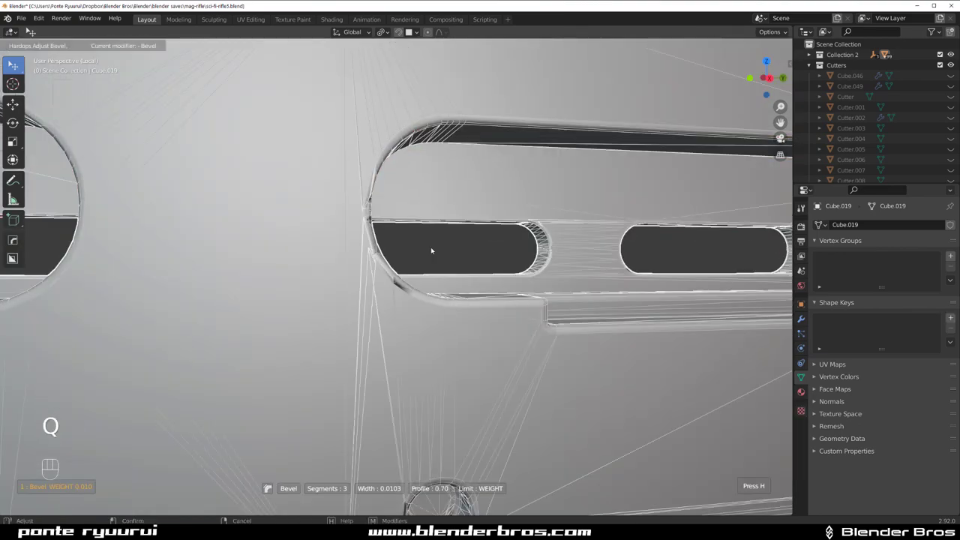
key(shift)
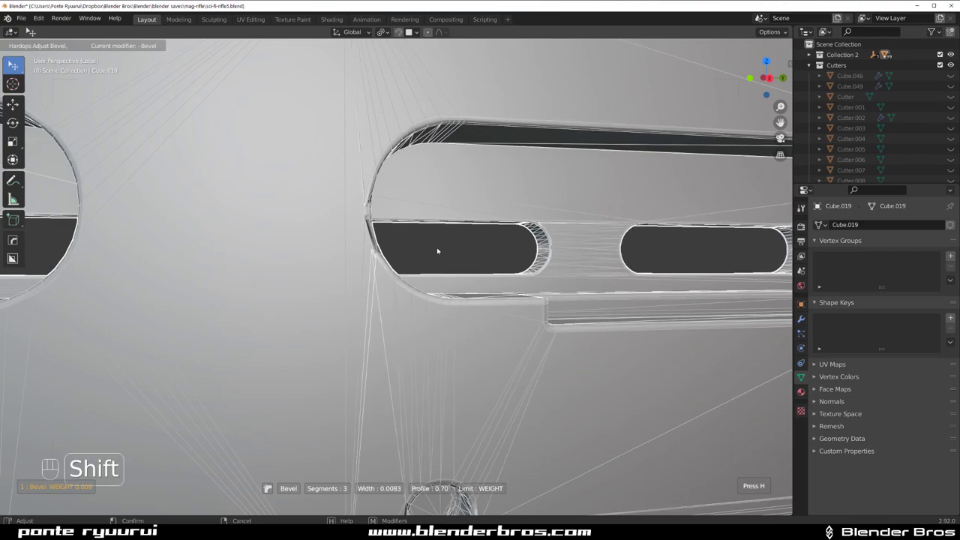
click(363, 248)
Re-run the HardOps bevel, fine-tuning a smaller width around the slots with Shift
middle_drag(363, 248, 365, 282)
key(q)
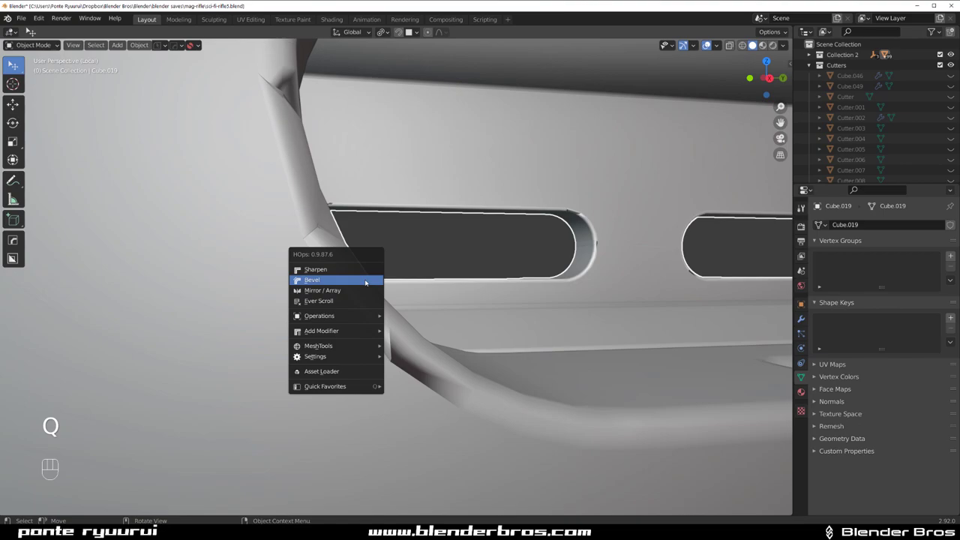
click(365, 282)
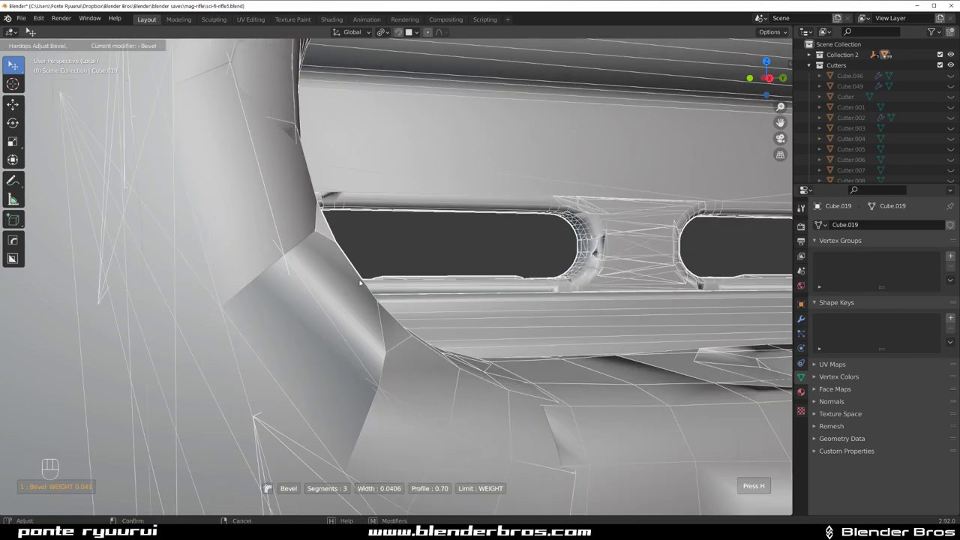
key(shift)
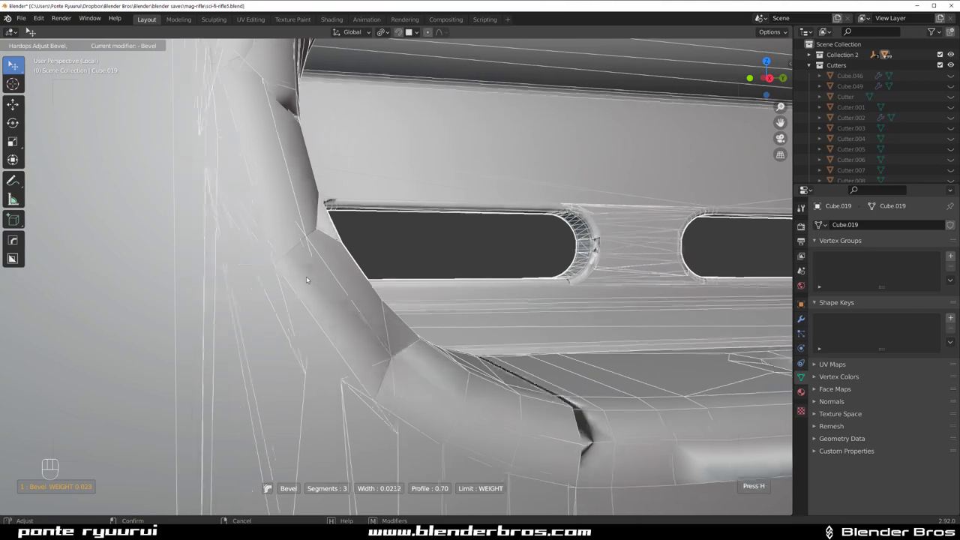
click(306, 280)
Inspect the geometry of both slots, switching between Edit and Object Mode
key(Tab)
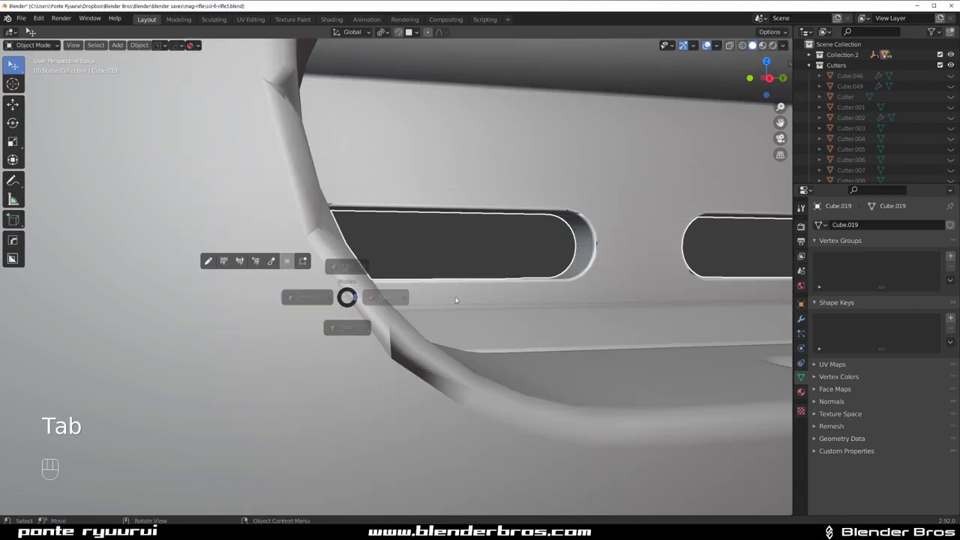
middle_drag(339, 335, 338, 282)
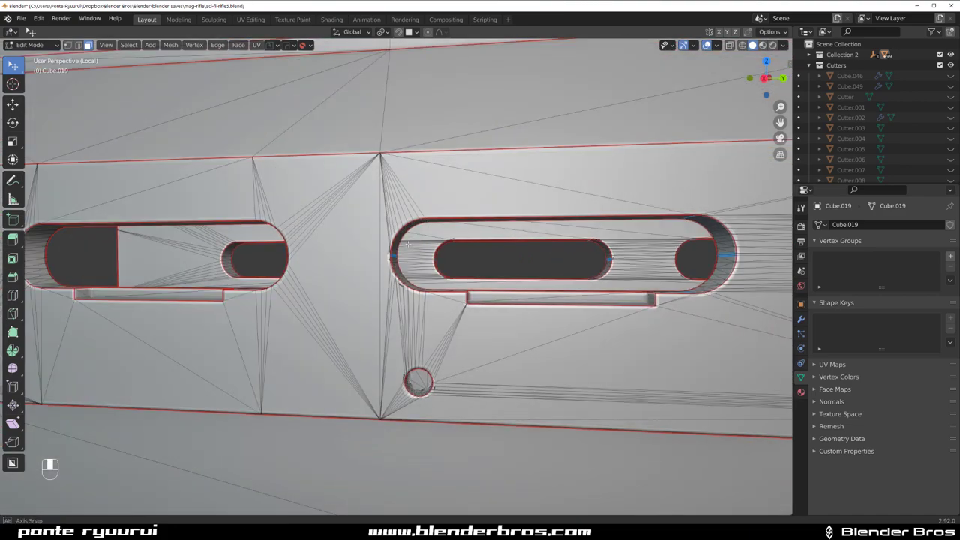
mouse_move(347, 344)
middle_down()
mouse_move(368, 244)
mouse_move(394, 222)
mouse_move(408, 145)
middle_up()
scroll(375, 240, up, 2)
scroll(383, 233, up, 3)
scroll(408, 146, down, 2)
key(Tab)
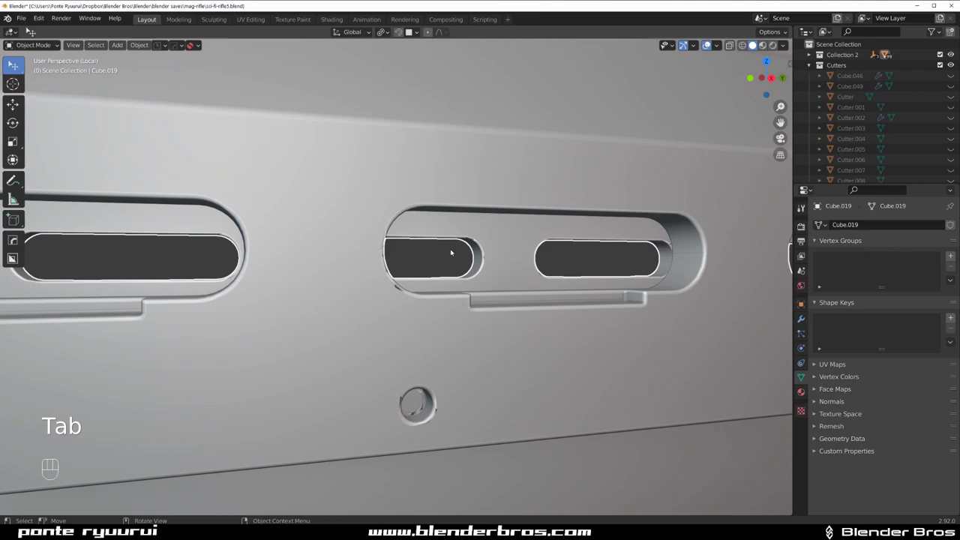
key(Tab)
scroll(485, 232, down, 3)
key(Tab)
key(q)
key(Tab)
scroll(588, 265, up, 2)
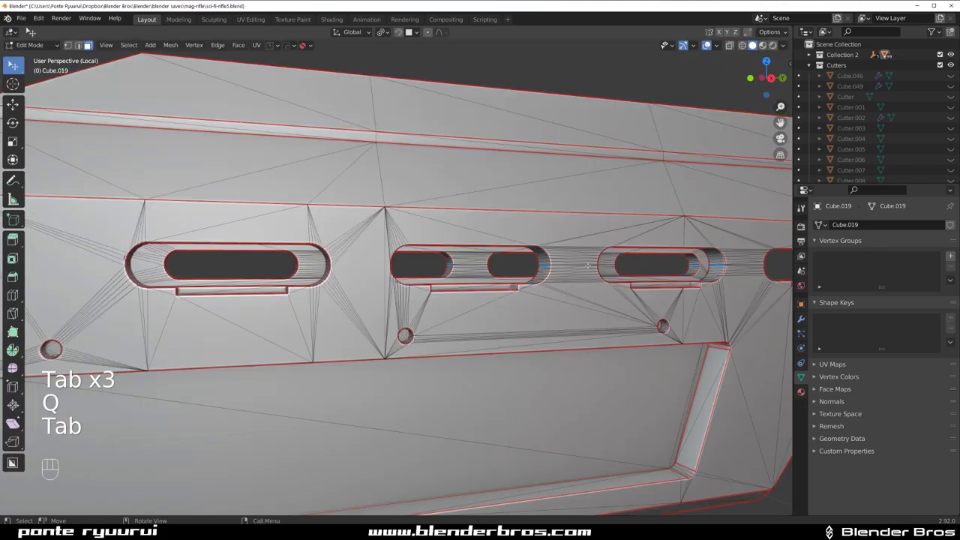
key(Tab)
Run HardOps Clean Mesh for a limited dissolve and inspect the cleaned topology
key(q)
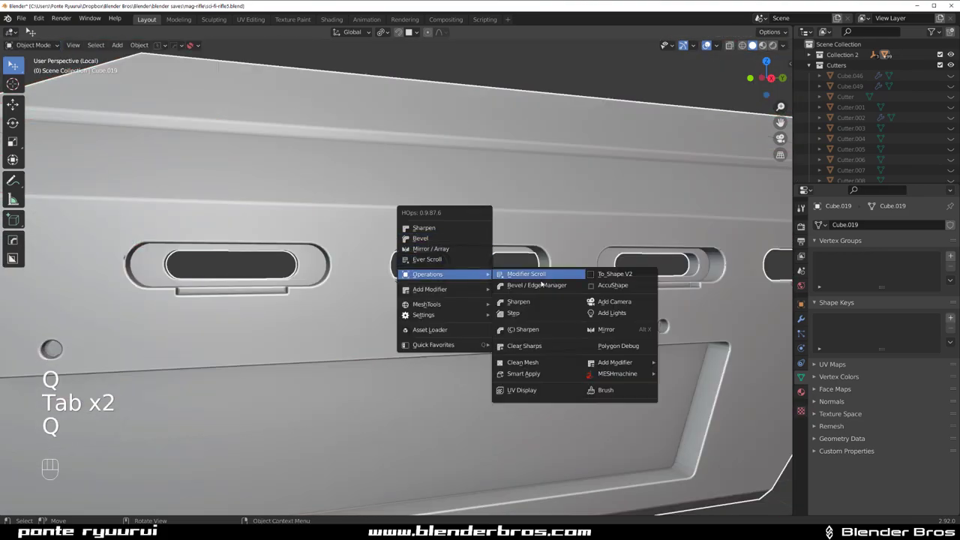
click(553, 362)
key(Tab)
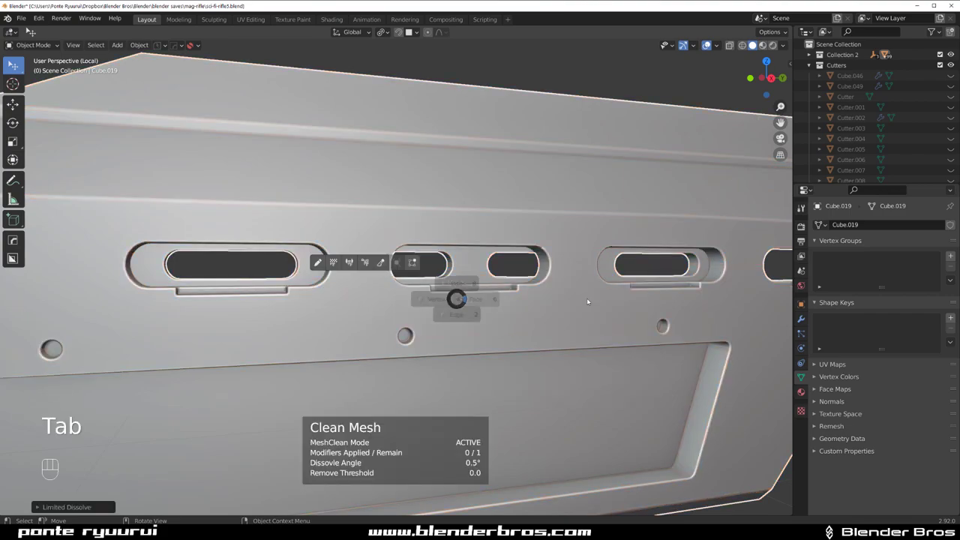
scroll(434, 261, up, 2)
scroll(433, 261, up, 1)
mouse_move(433, 261)
middle_down()
mouse_move(456, 260)
mouse_move(446, 273)
middle_up()
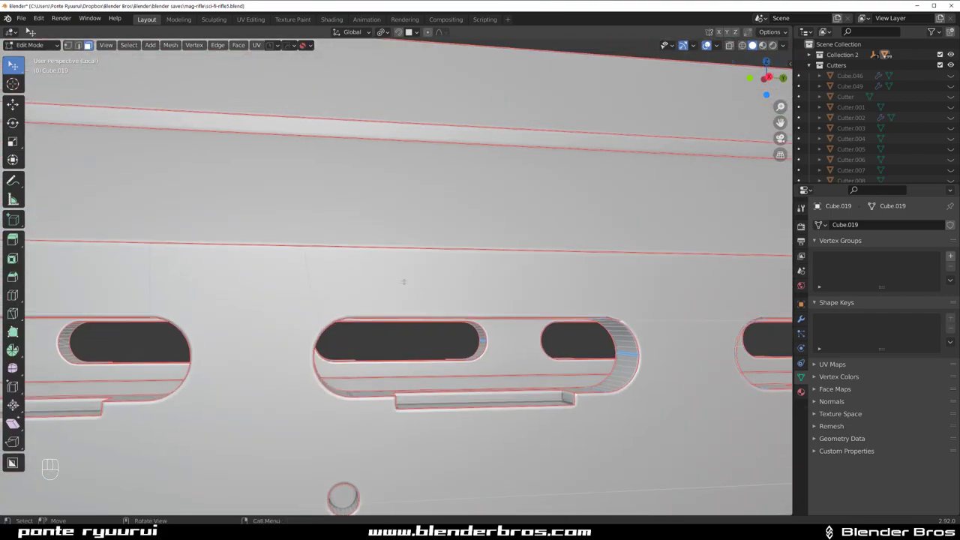
Select a vertex on the slot outline and view the slots from several angles
key(Tab)
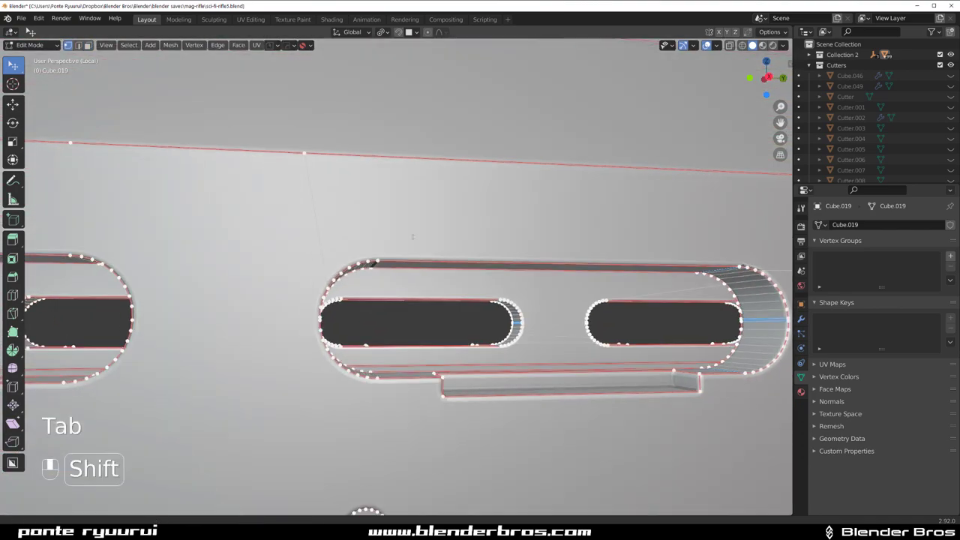
middle_drag(396, 258, 380, 283)
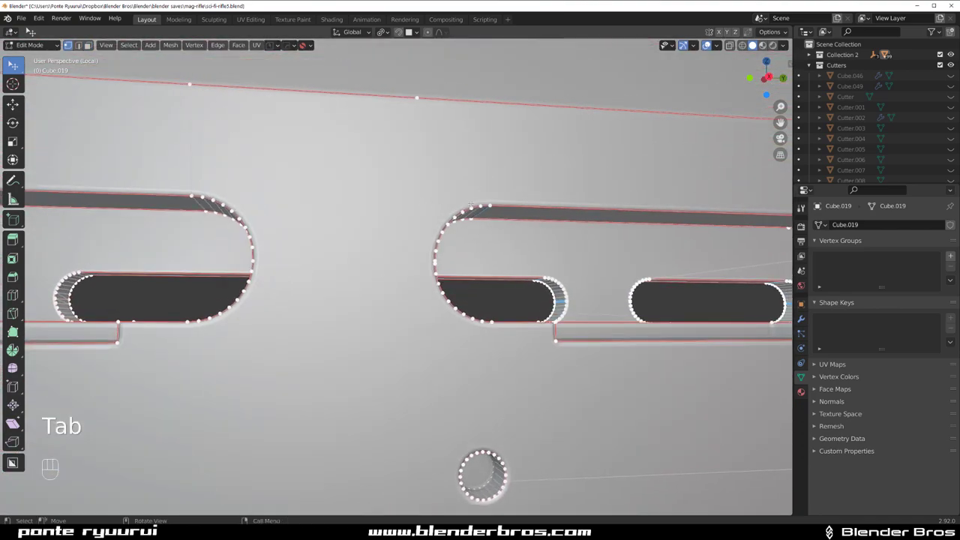
click(471, 204)
shift+middle_drag(471, 204, 239, 260)
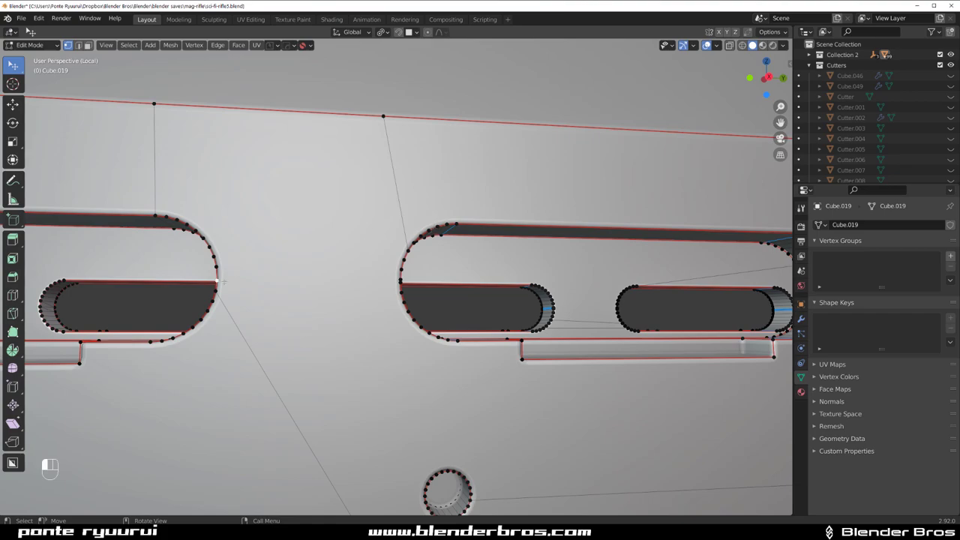
mouse_move(400, 280)
middle_down()
mouse_move(425, 287)
mouse_move(408, 270)
middle_up()
scroll(407, 269, up, 5)
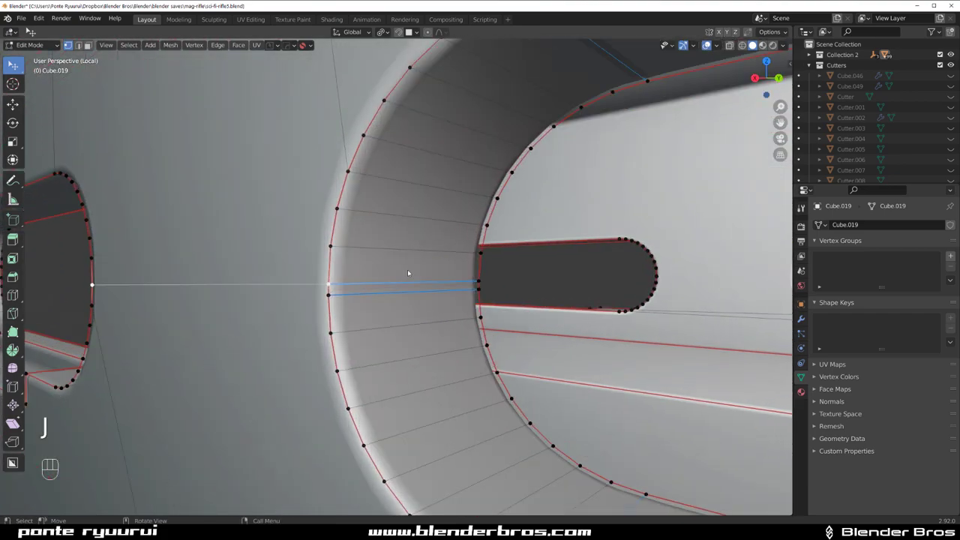
Undo an accidental deletion of the selected slot geometry
key(Tab)
key(x)
click(405, 294)
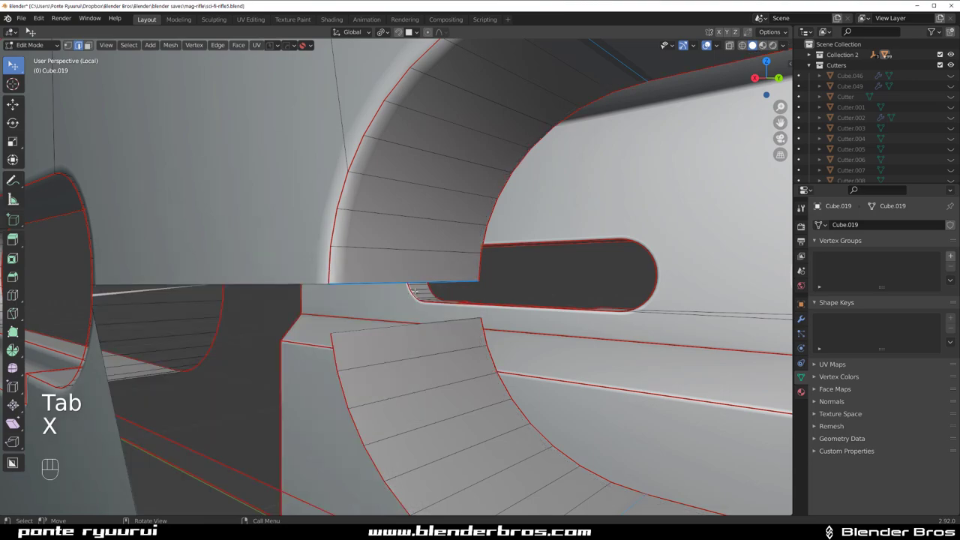
key(ctrl+z)
key(x)
key(Tab)
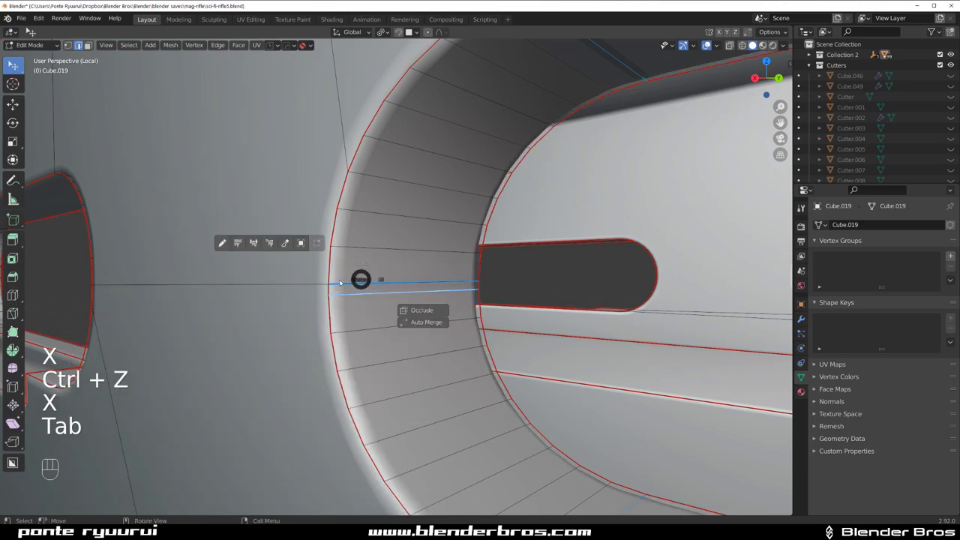
Merge the two selected slot-wall vertices into one and return to Object Mode
key(1)
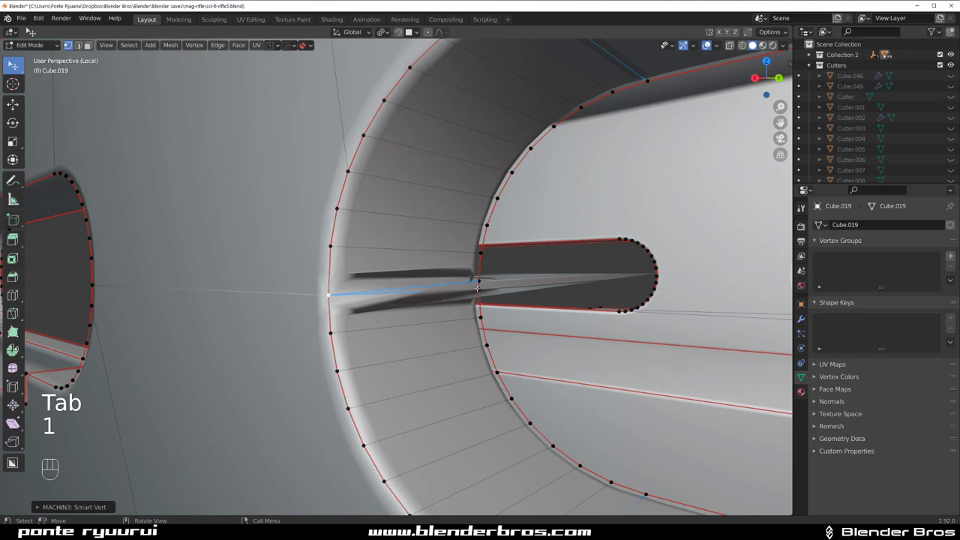
key(1)
key(Tab)
key(Tab)
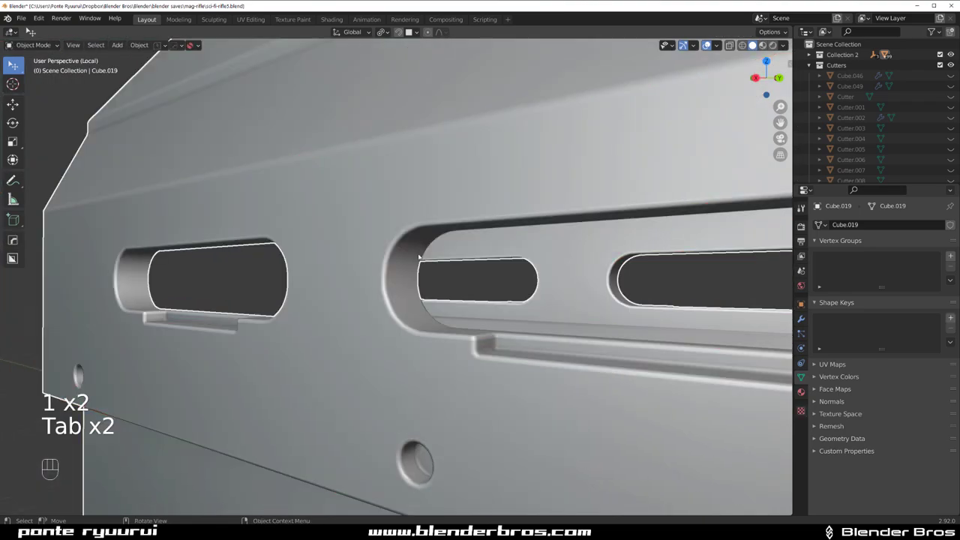
key(Tab)
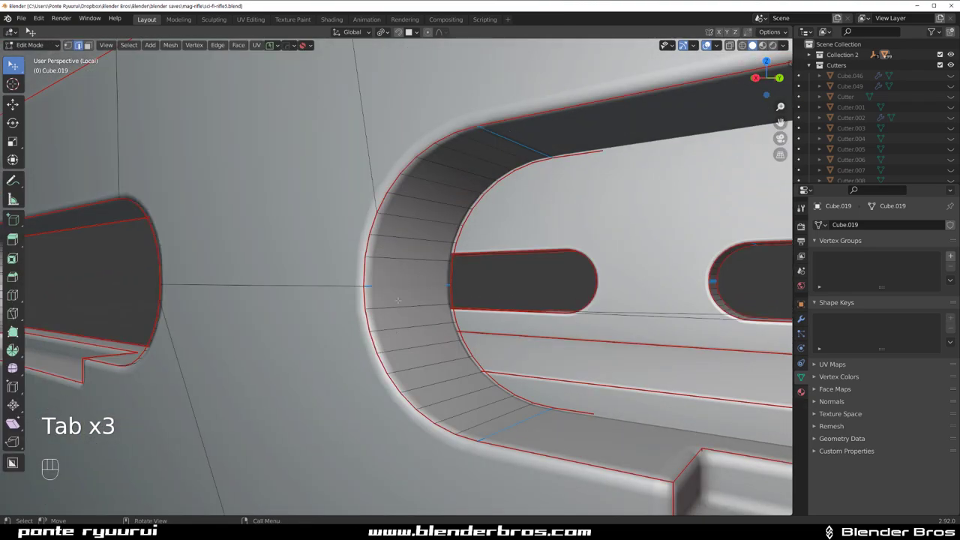
key(Tab)
key(q)
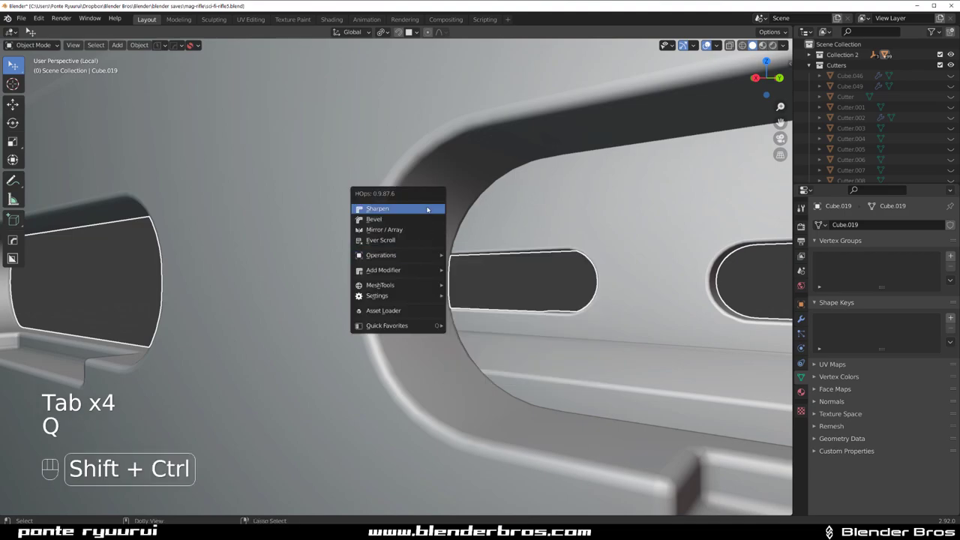
Recalculate the panel's sharp edges with HardOps Sharpen and inspect them in Edit Mode
click(427, 210)
key(Tab)
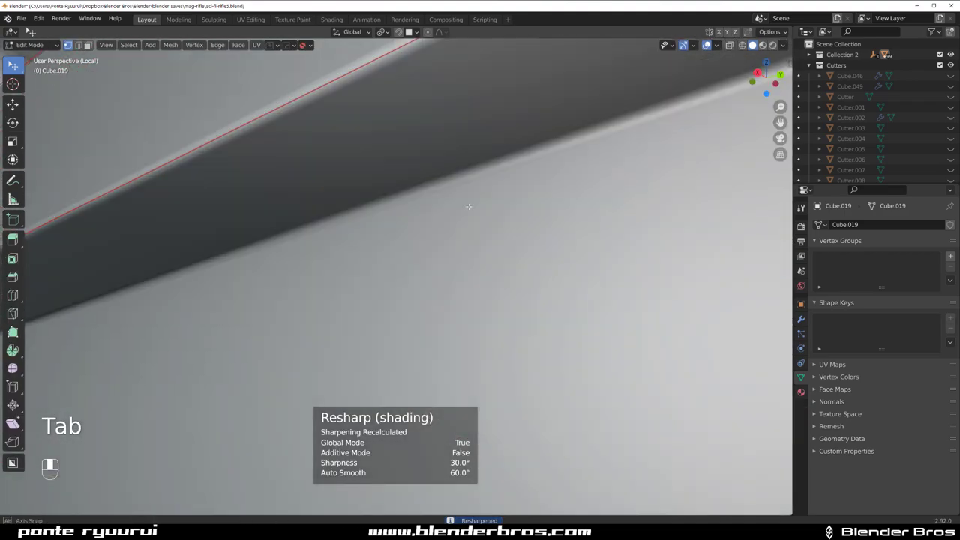
middle_drag(425, 257, 469, 162)
scroll(470, 162, down, 3)
key(Tab)
Check the sharpening settings (30° sharps, 60° auto smooth) in the HOps Helper
key(ctrl+grave)
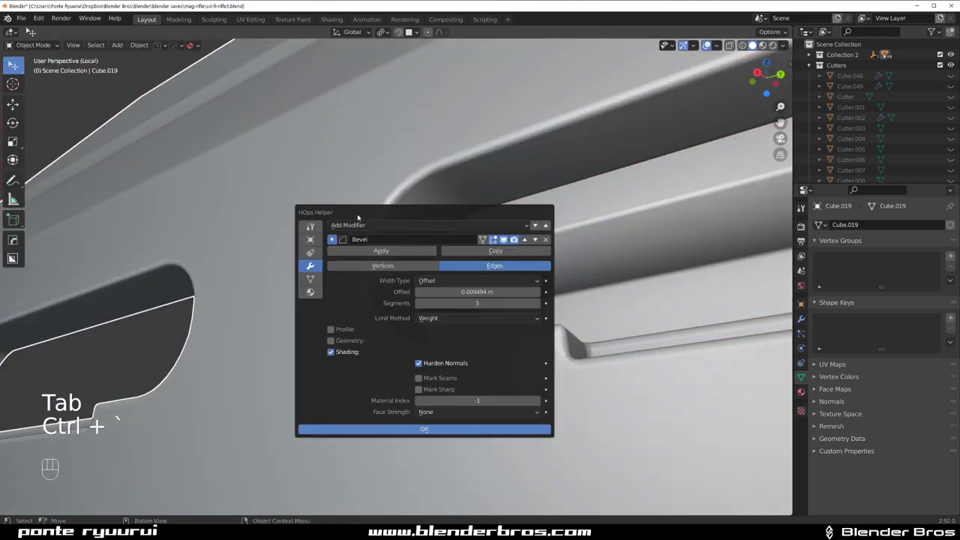
click(310, 228)
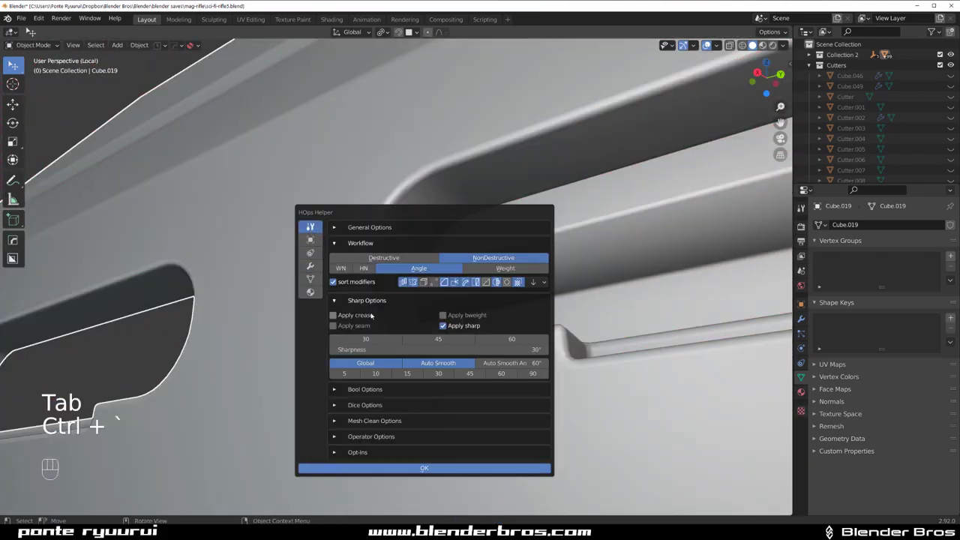
key(Escape)
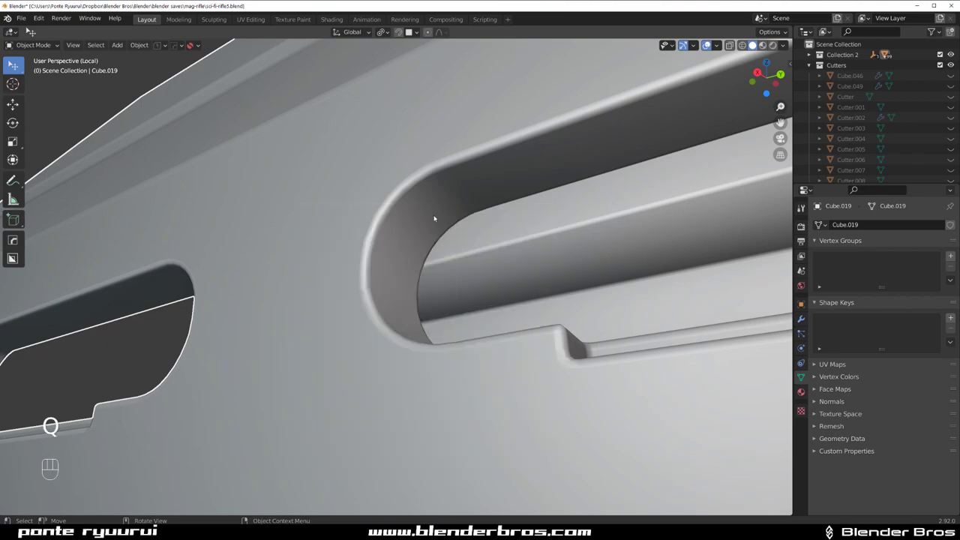
key(q)
Resharpen the panel and dissolve the stray edge beside the slot cutouts
click(423, 226)
key(Tab)
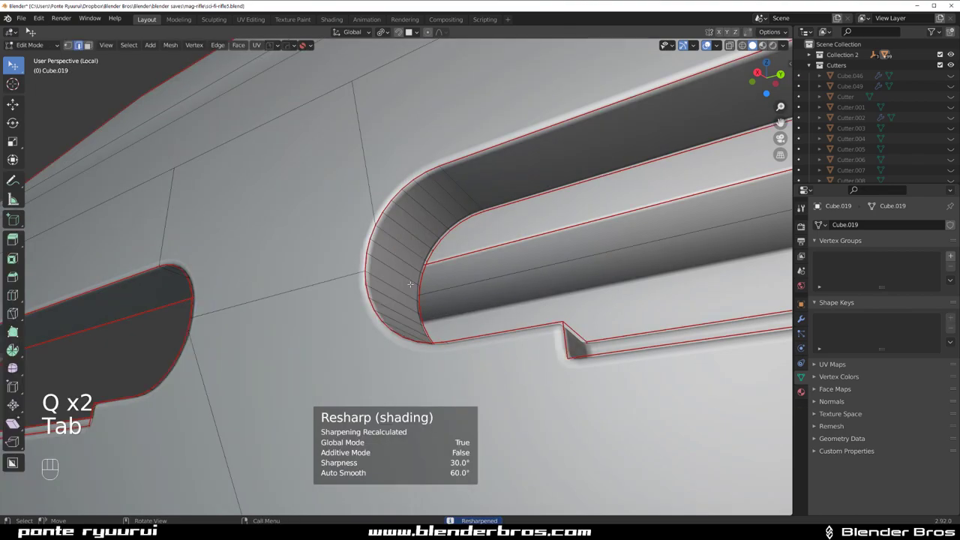
scroll(381, 235, up, 3)
mouse_move(450, 240)
shift+middle_down()
mouse_move(381, 236)
mouse_move(363, 194)
shift+middle_up()
scroll(381, 236, down, 4)
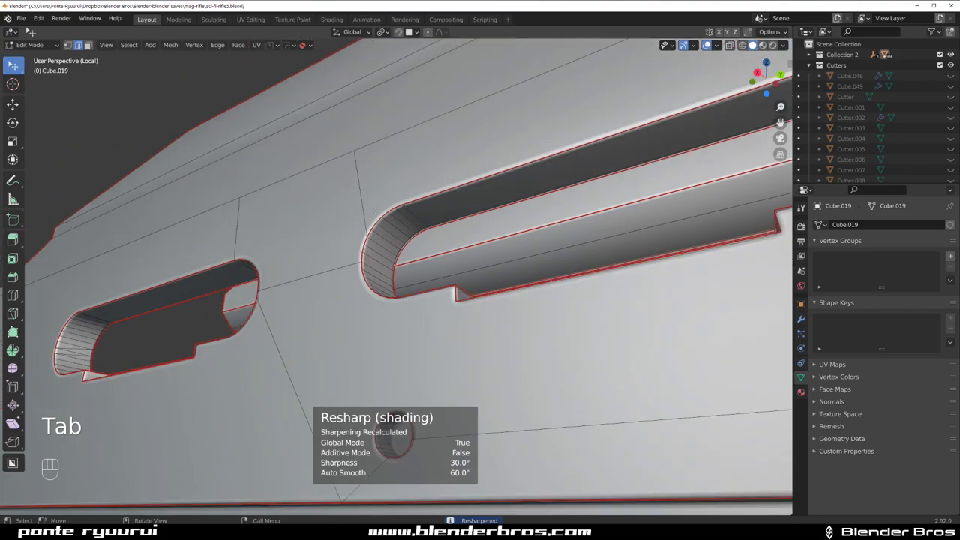
key(x)
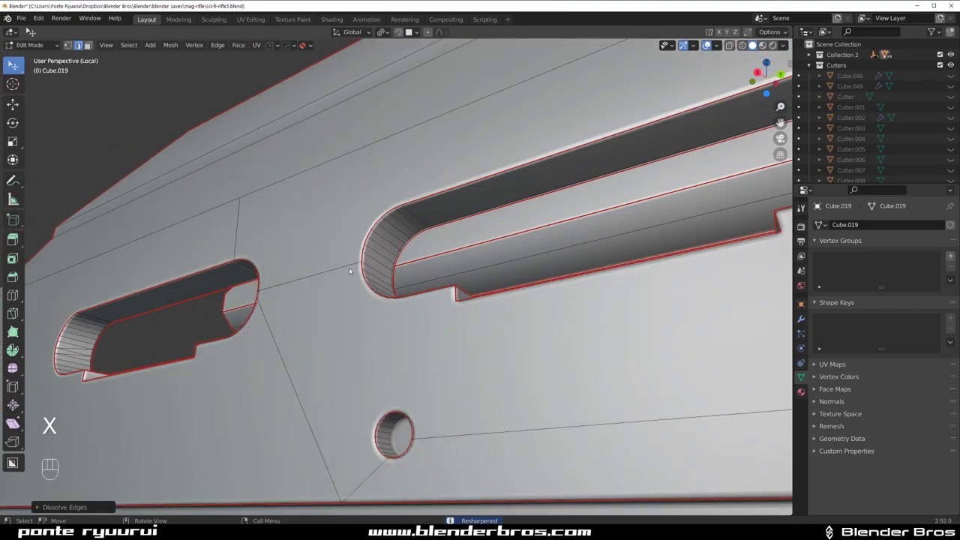
mouse_move(349, 271)
middle_down()
mouse_move(362, 297)
mouse_move(501, 366)
middle_up()
key(Tab)
scroll(362, 297, up, 3)
scroll(501, 366, up, 2)
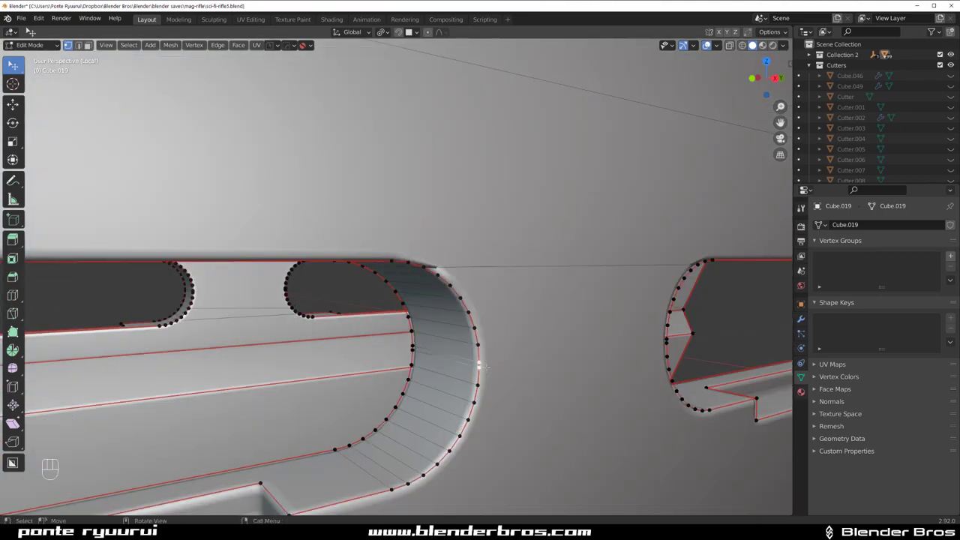
Undo the last edits and connect two slot-corner vertices with a new edge
key(shift+1)
key(ctrl+z)
key(ctrl+z)
key(ctrl+z)
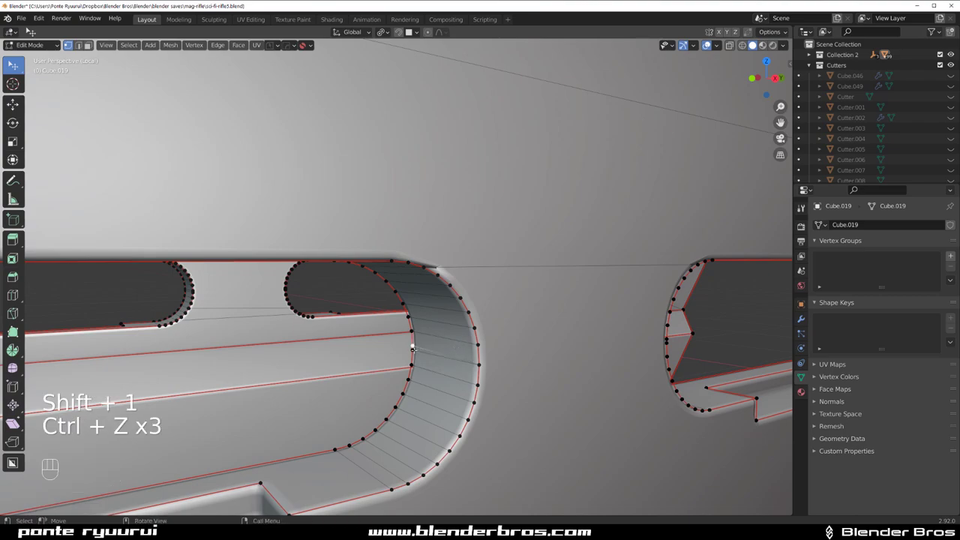
key(shift+1)
shift+click(453, 338)
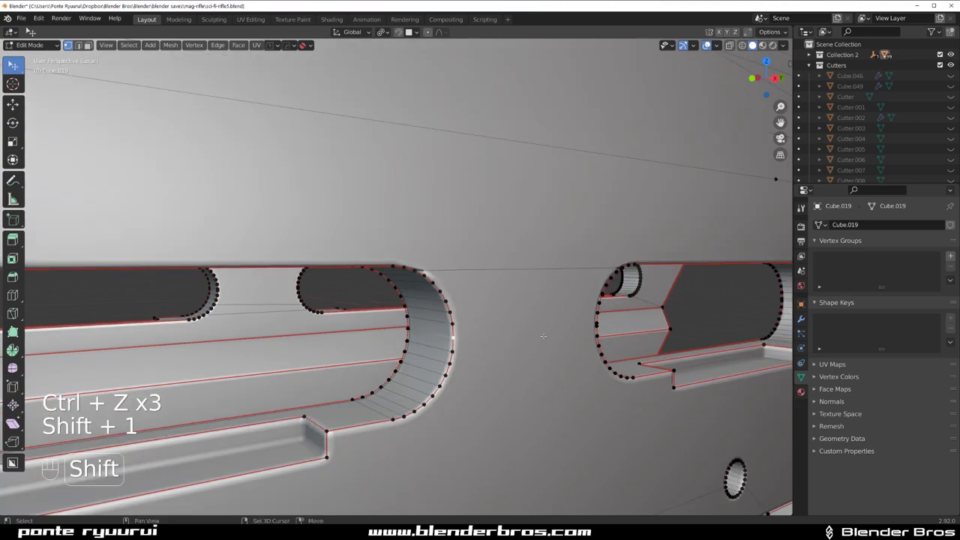
shift+click(596, 326)
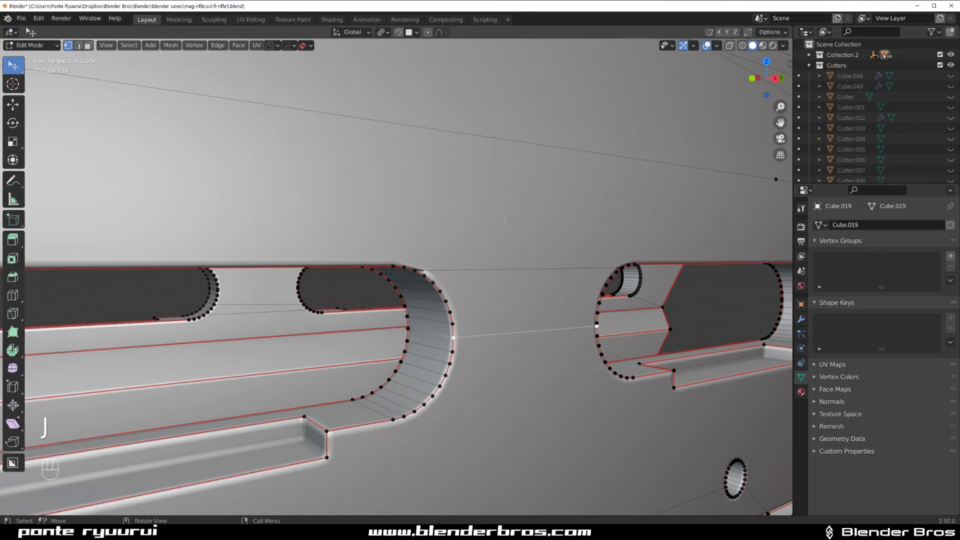
key(j)
Dissolve the unwanted edges near the slots and check the panel from several angles
key(Tab)
key(x)
click(487, 268)
scroll(478, 272, down, 3)
scroll(477, 272, down, 2)
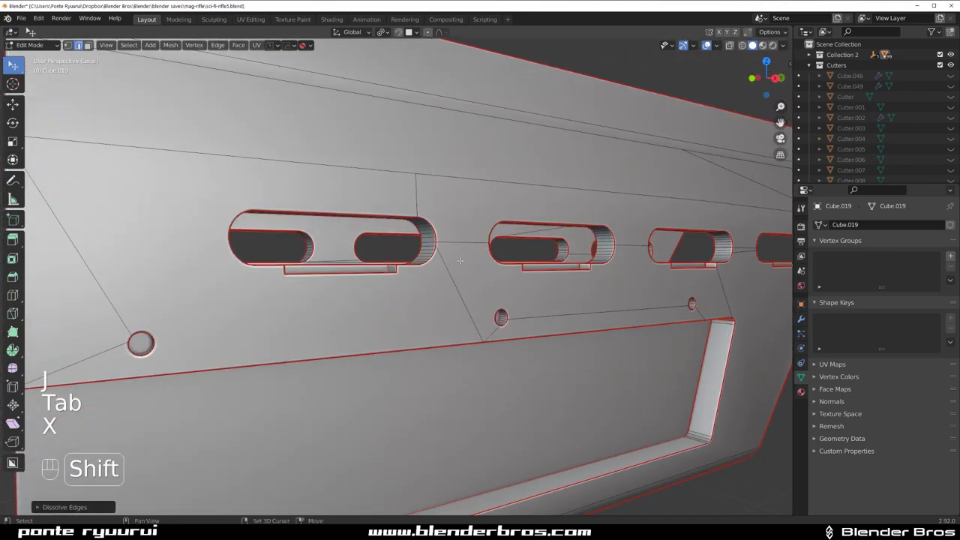
shift+middle_drag(478, 272, 398, 225)
scroll(421, 236, up, 2)
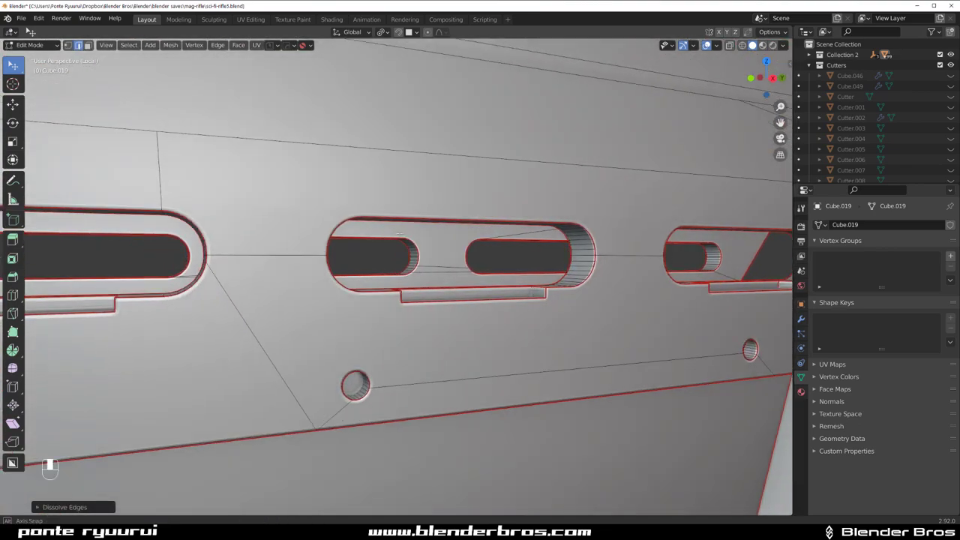
scroll(393, 220, up, 2)
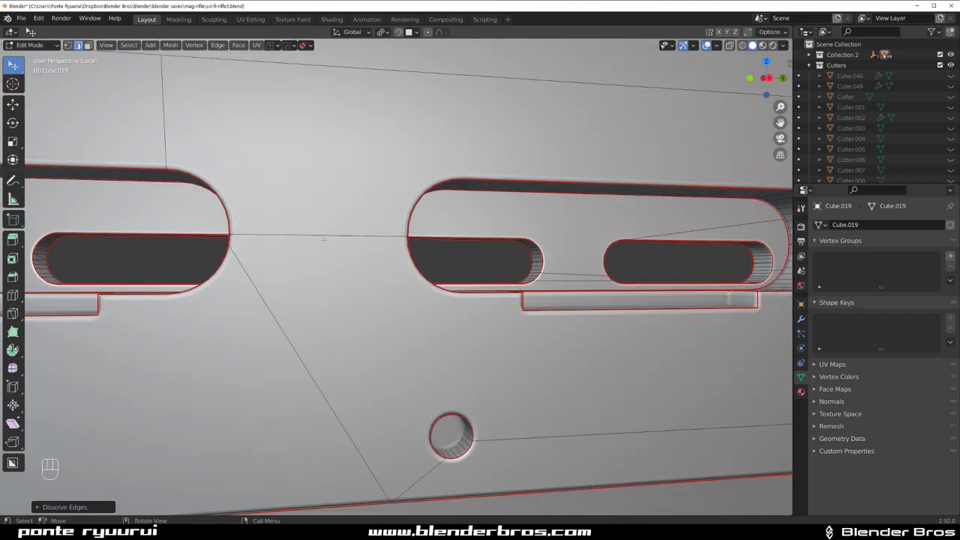
middle_drag(324, 239, 382, 268)
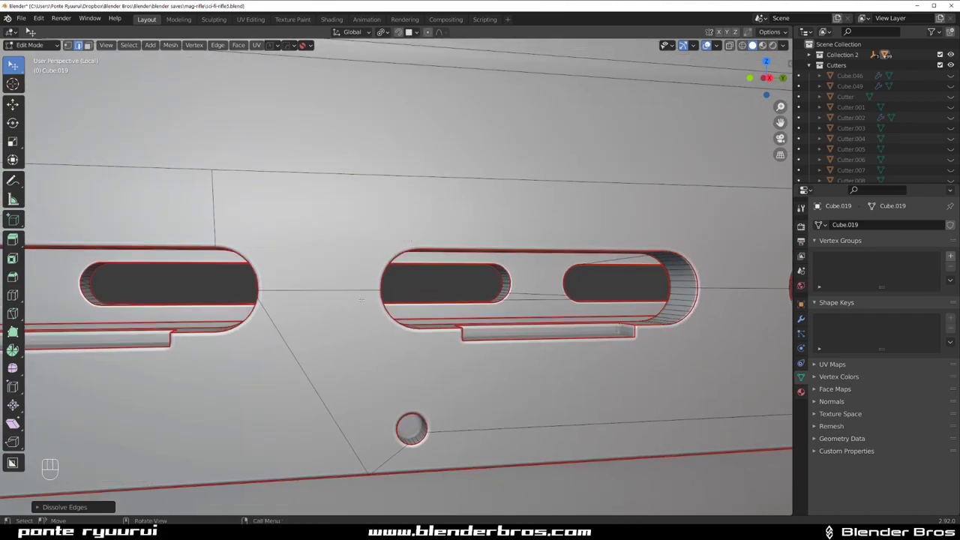
scroll(416, 263, down, 2)
middle_drag(416, 263, 362, 309)
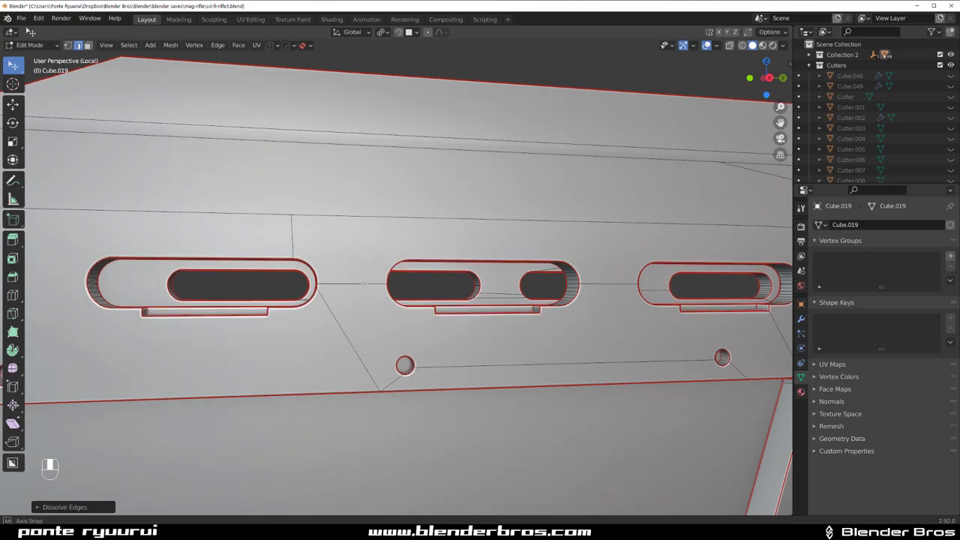
scroll(363, 310, up, 1)
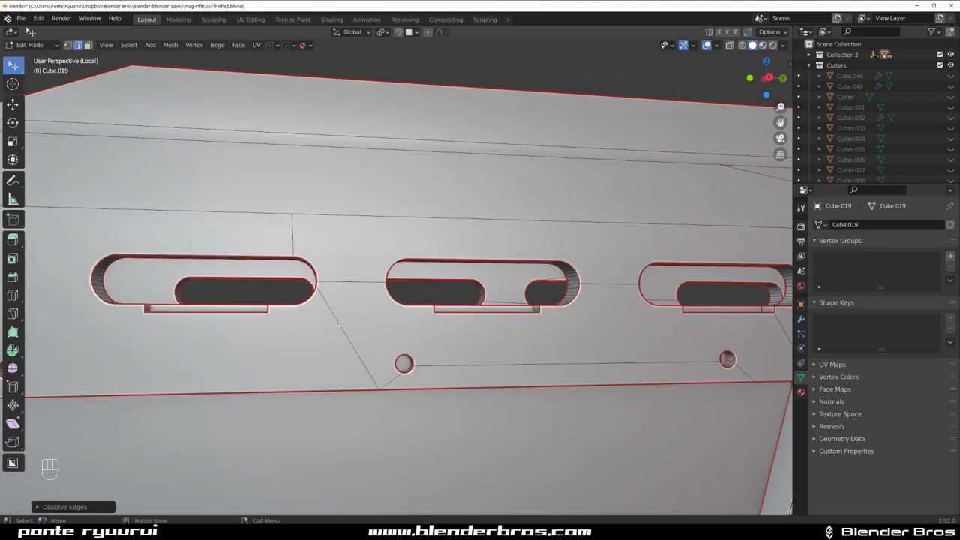
Knife a vertical cut from the slot-corner vertex down to the panel's bottom edge
key(Tab)
key(k)
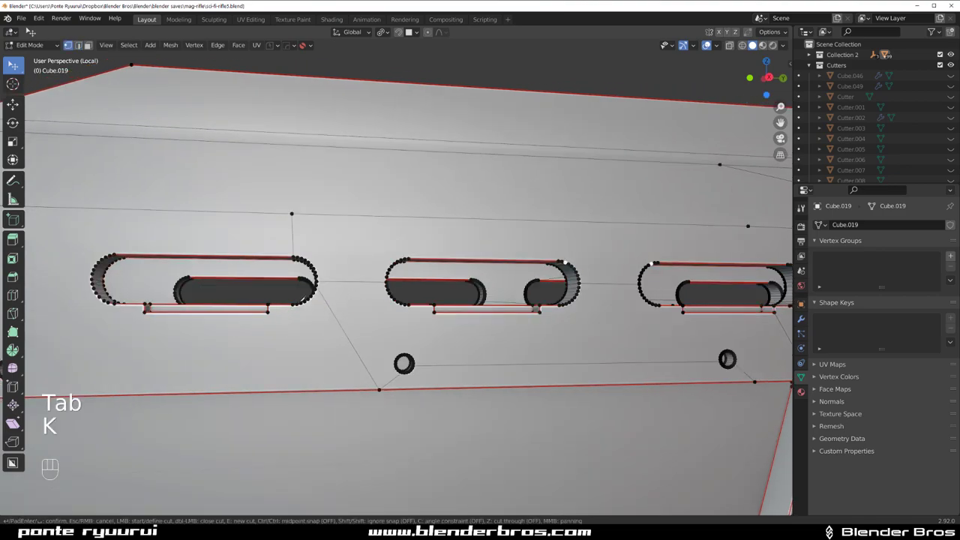
click(292, 305)
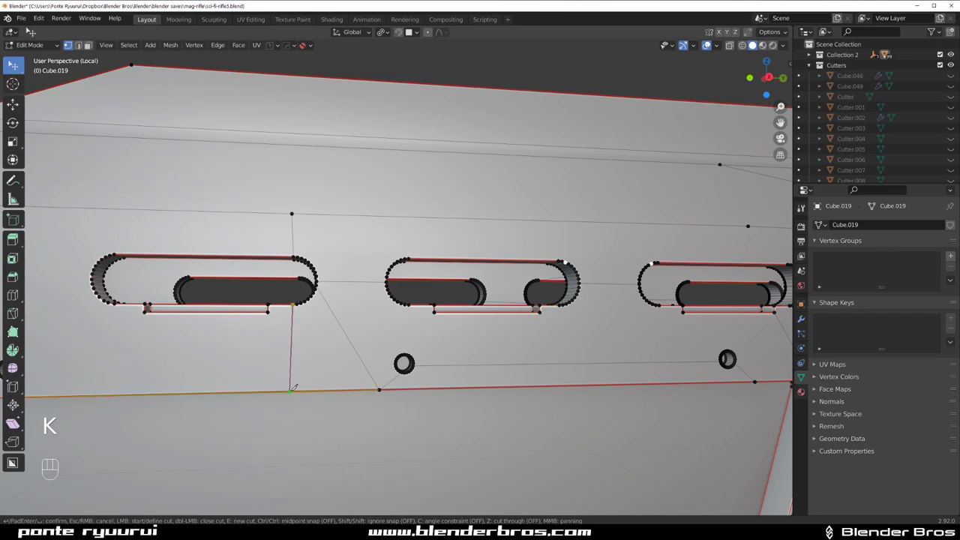
click(293, 390)
key(Return)
Dissolve the leftover diagonal edge beside the slot
key(Tab)
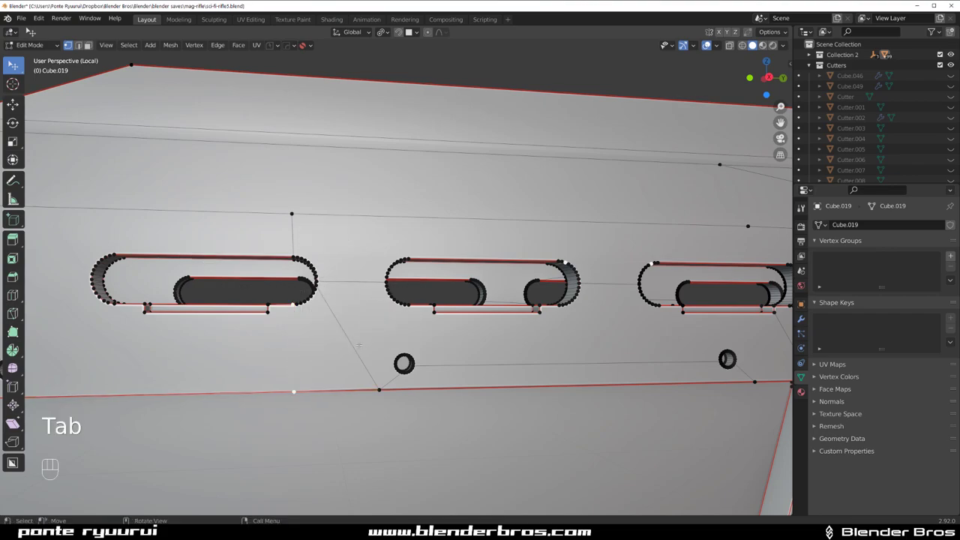
key(Tab)
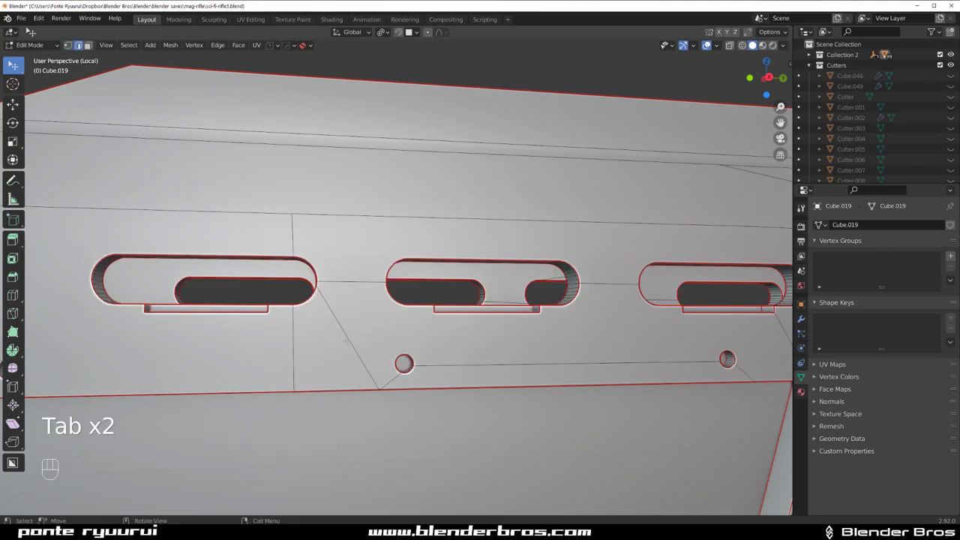
key(x)
click(346, 341)
scroll(356, 275, up, 3)
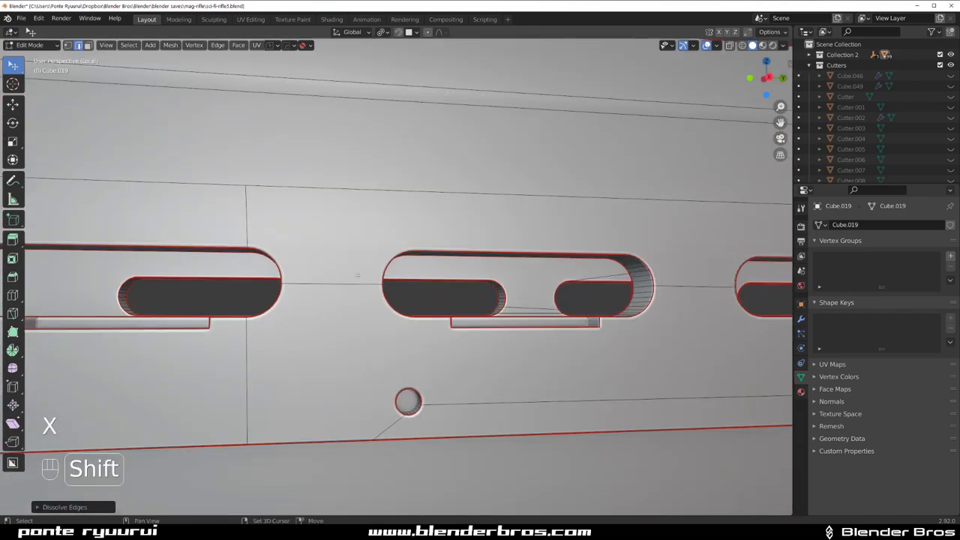
middle_drag(357, 275, 342, 267)
Knife two more vertical cuts from the panel's top edge to its bottom edge
key(k)
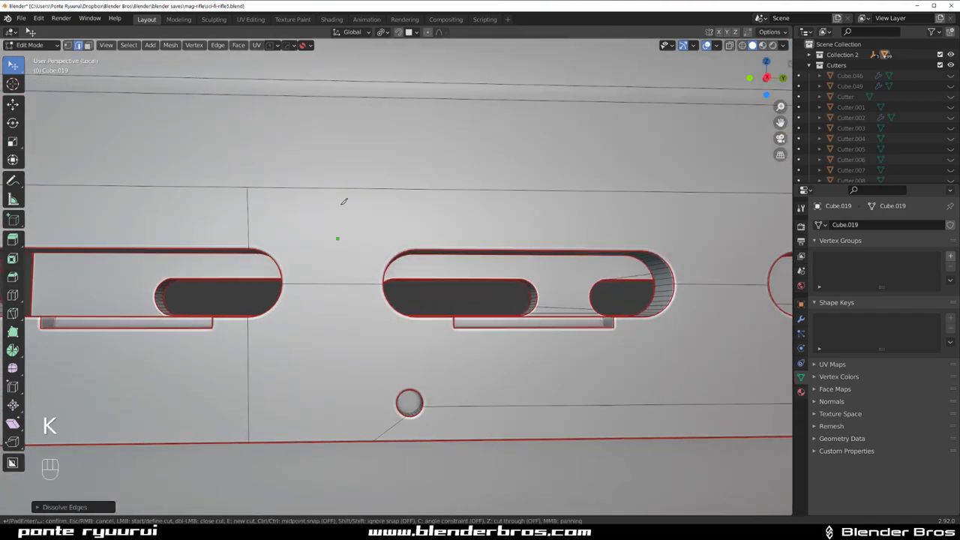
click(328, 188)
click(333, 443)
shift+middle_drag(439, 393, 284, 412)
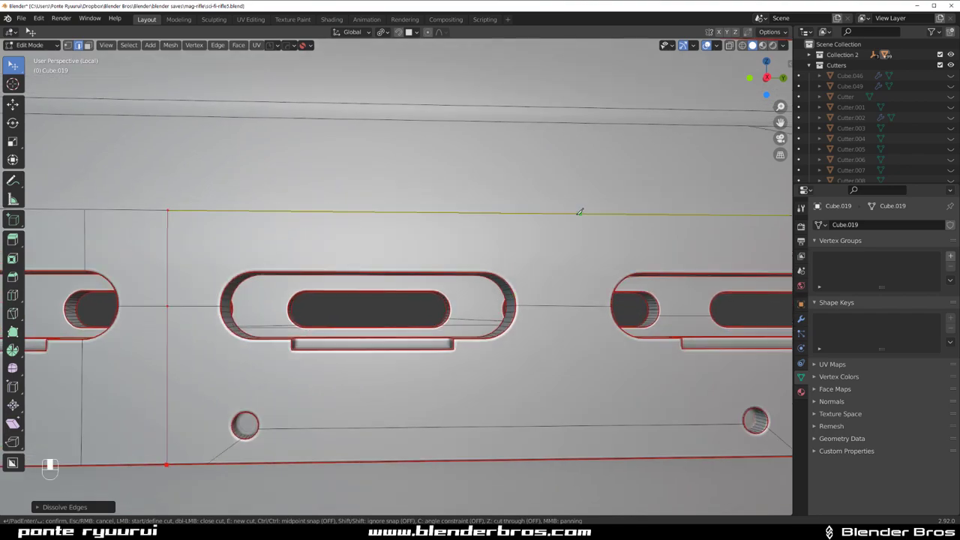
click(561, 215)
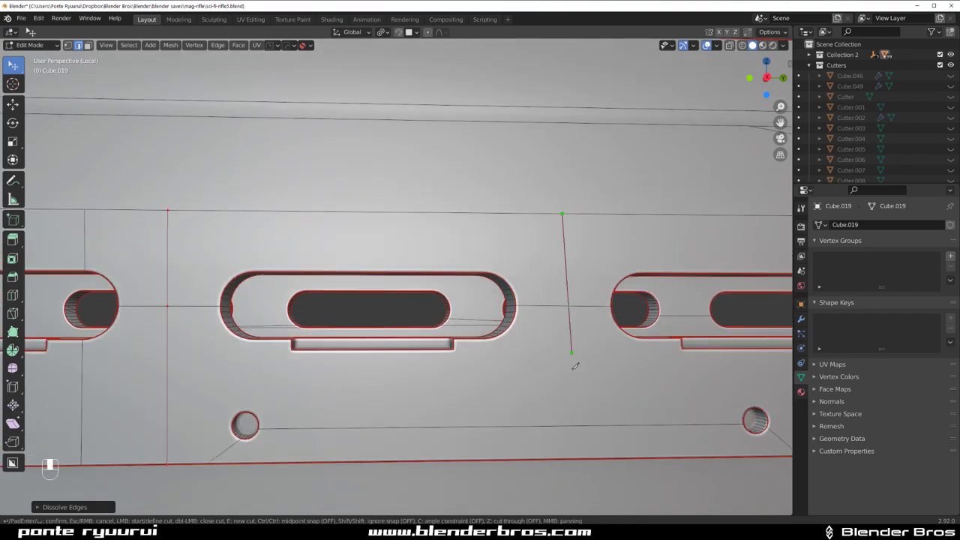
click(571, 458)
key(Return)
scroll(589, 447, down, 2)
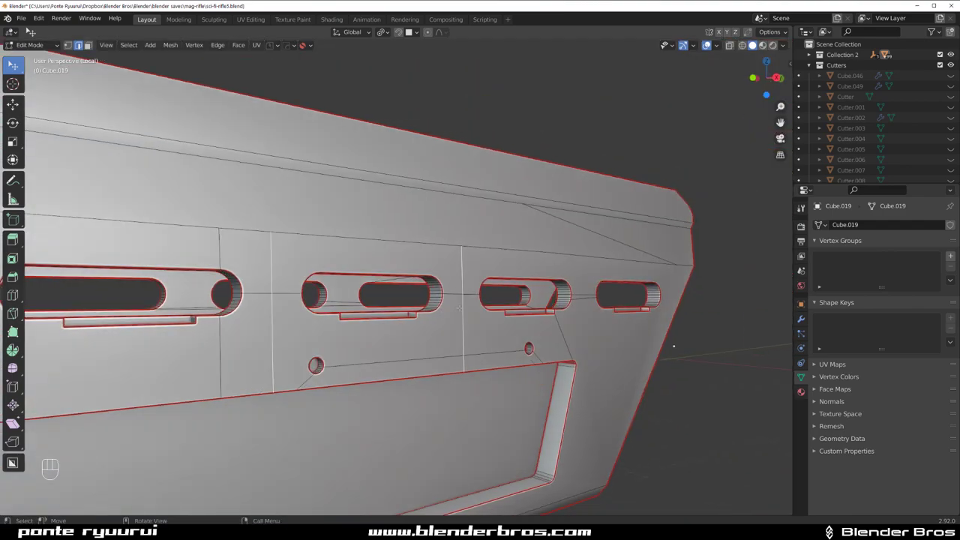
mouse_move(675, 343)
middle_down()
mouse_move(439, 282)
mouse_move(477, 268)
mouse_move(457, 285)
middle_up()
Select the upper corner vertex and the slot's curved-end vertices, then star-connect them
key(Tab)
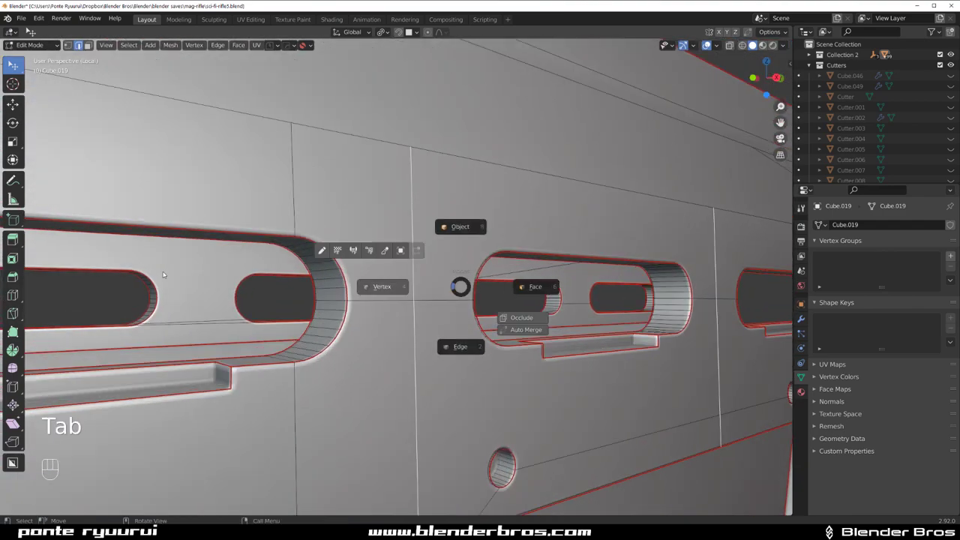
click(529, 285)
mouse_move(529, 285)
shift+middle_down()
mouse_move(402, 235)
mouse_move(382, 282)
shift+middle_up()
scroll(402, 234, up, 2)
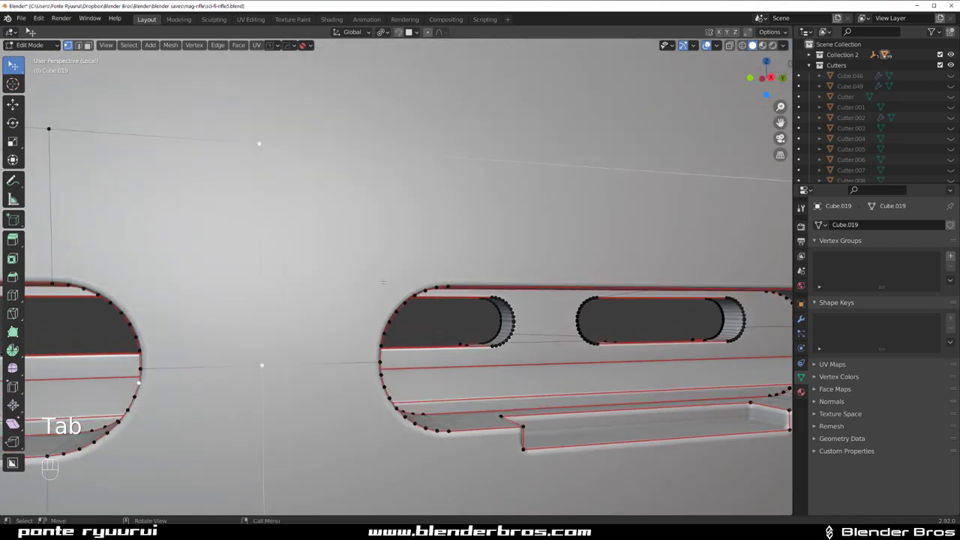
click(388, 338)
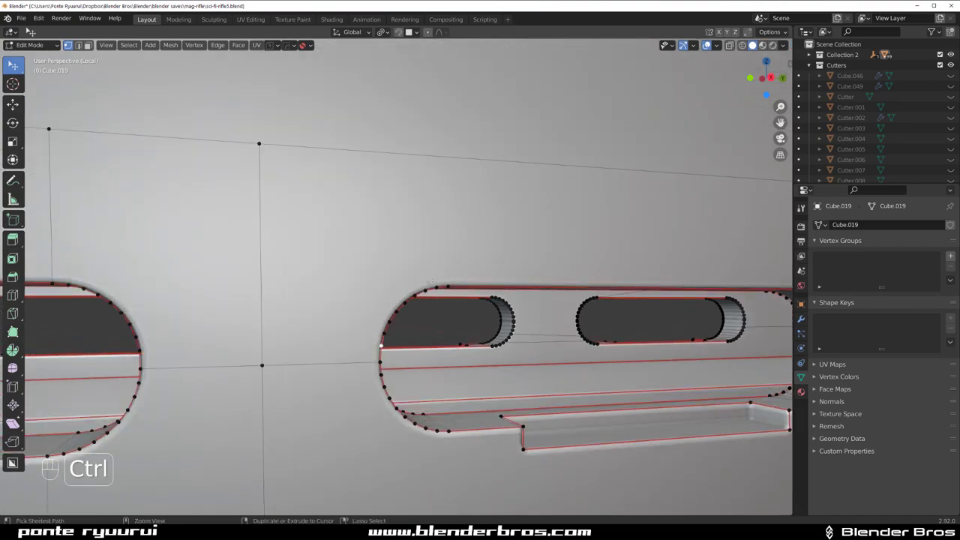
ctrl+click(428, 286)
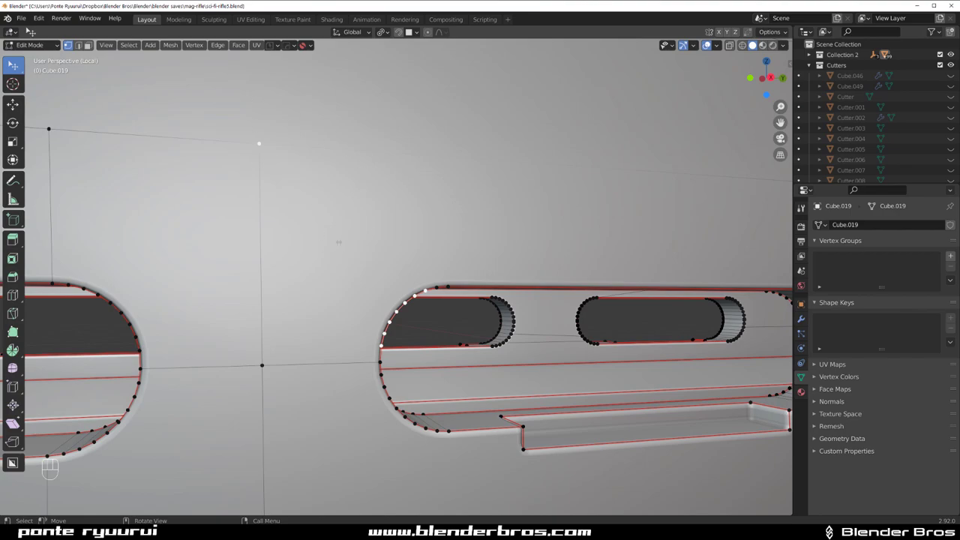
key(y)
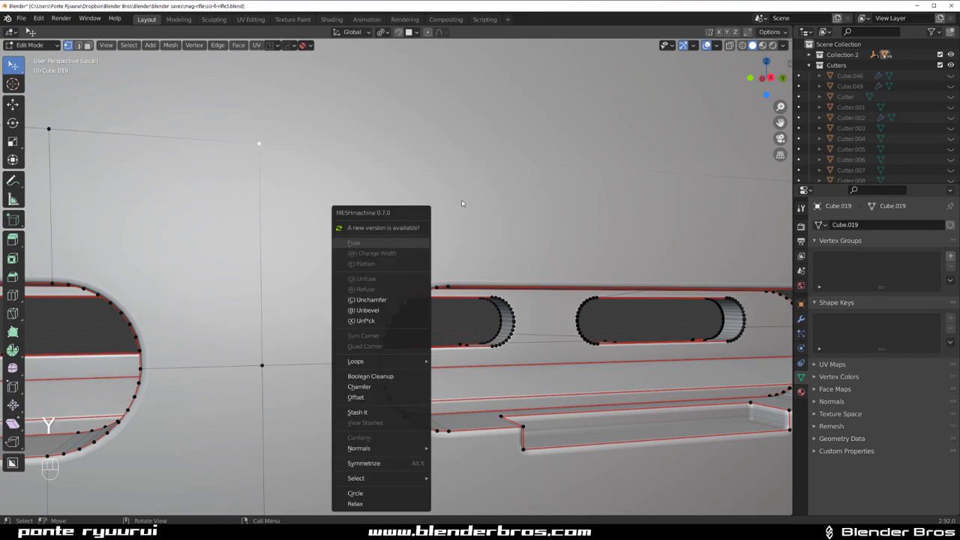
key(q)
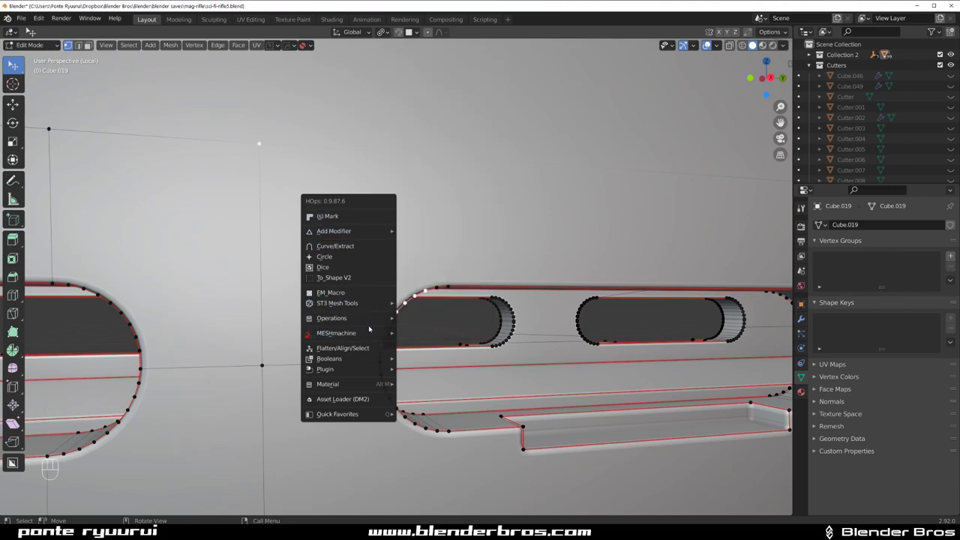
key(Escape)
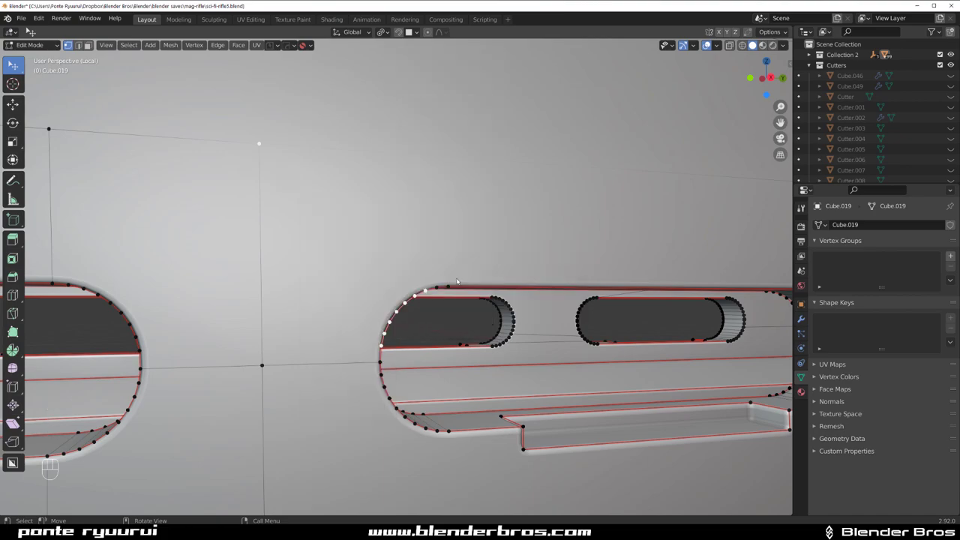
Join the remaining selected vertices near the slot corner with an edge using J
middle_drag(397, 277, 413, 239)
key(Tab)
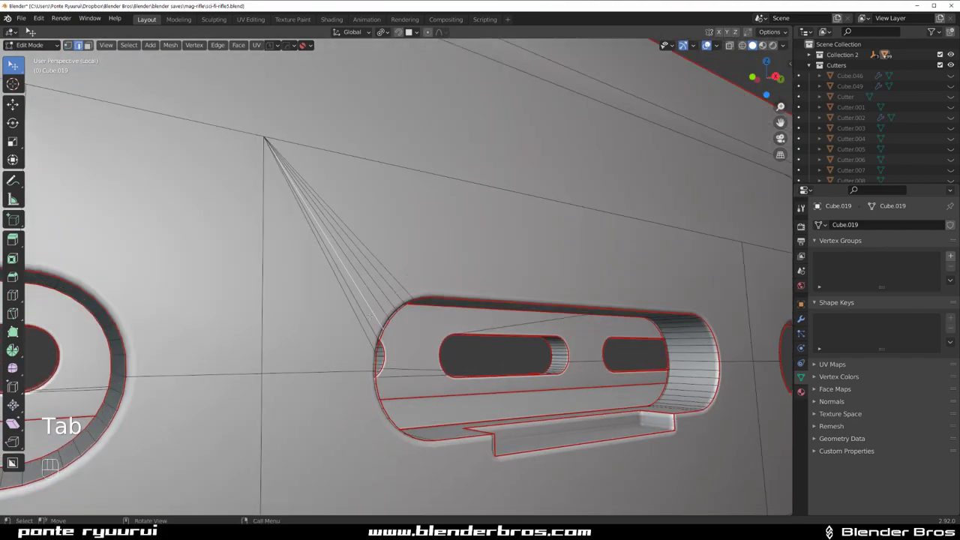
scroll(342, 285, up, 2)
key(Tab)
shift+middle_drag(203, 412, 236, 333)
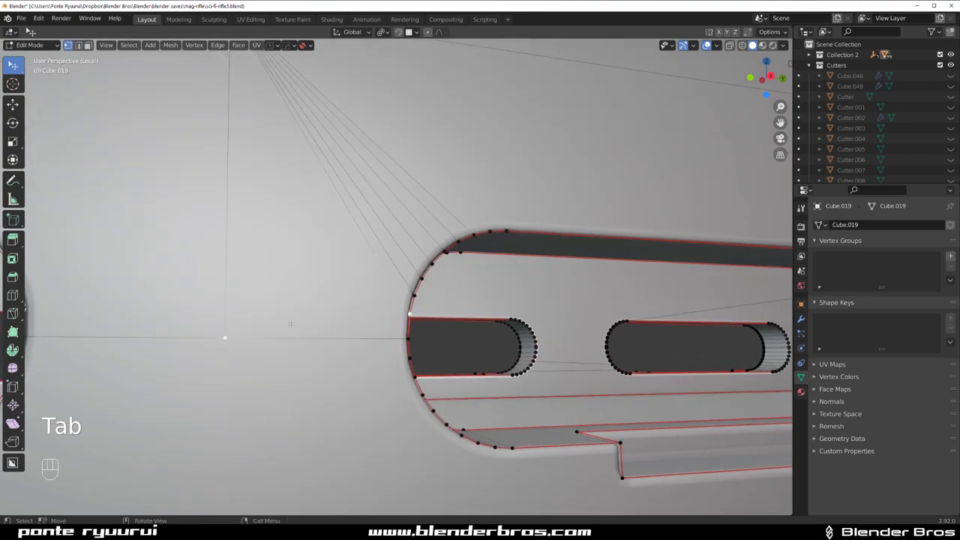
key(j)
middle_drag(236, 332, 440, 181)
Star-connect a top-edge vertex to the top vertex of the slot rim
key(ctrl+Tab)
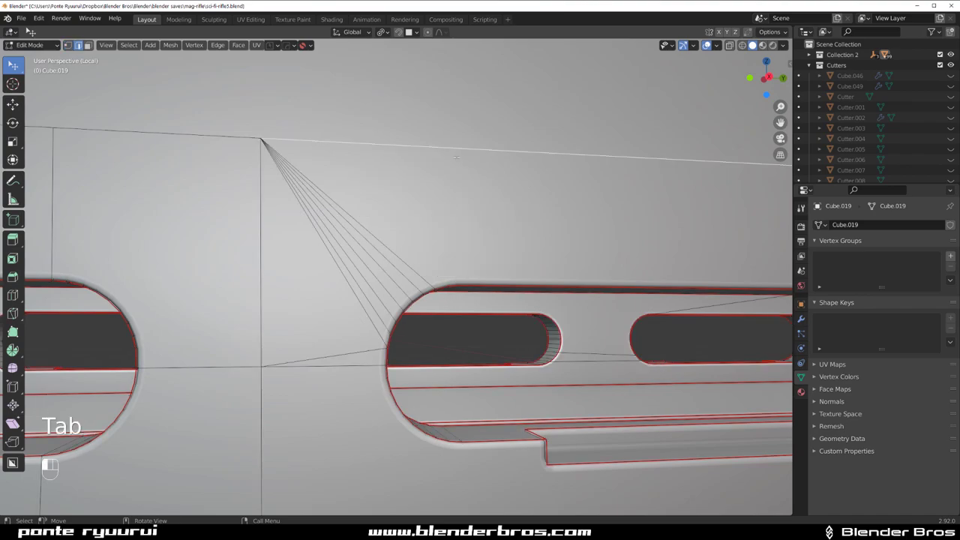
right_click(453, 170)
key(ctrl+Tab)
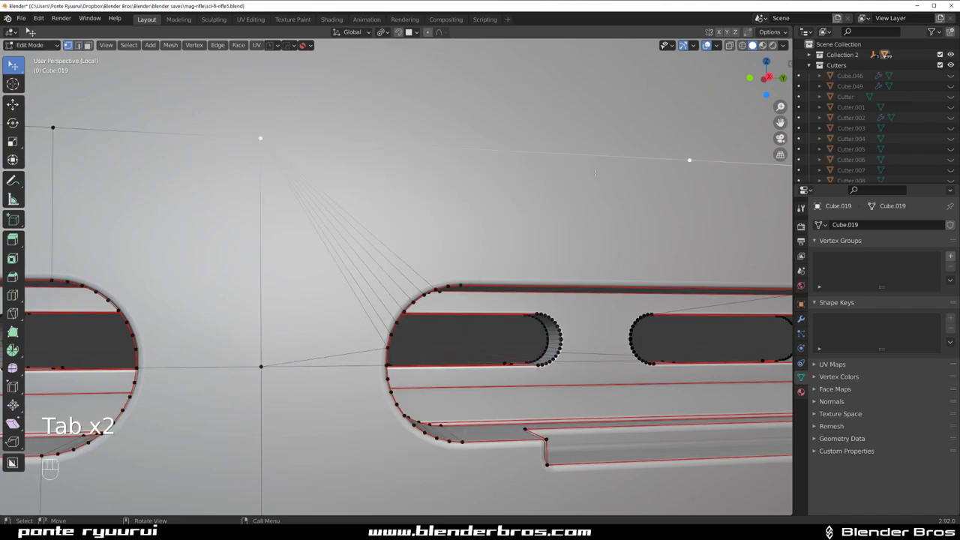
key(alt+a)
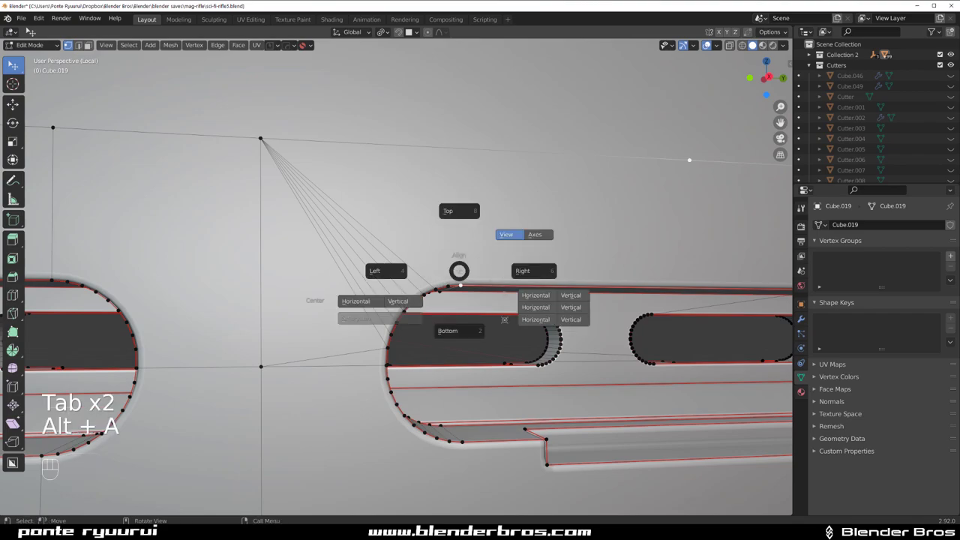
click(400, 252)
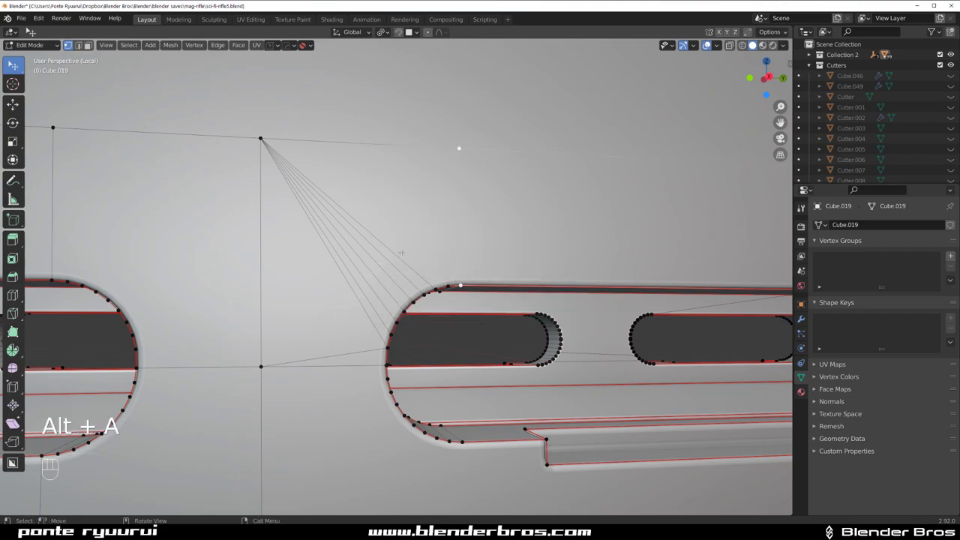
shift+click(448, 285)
key(q)
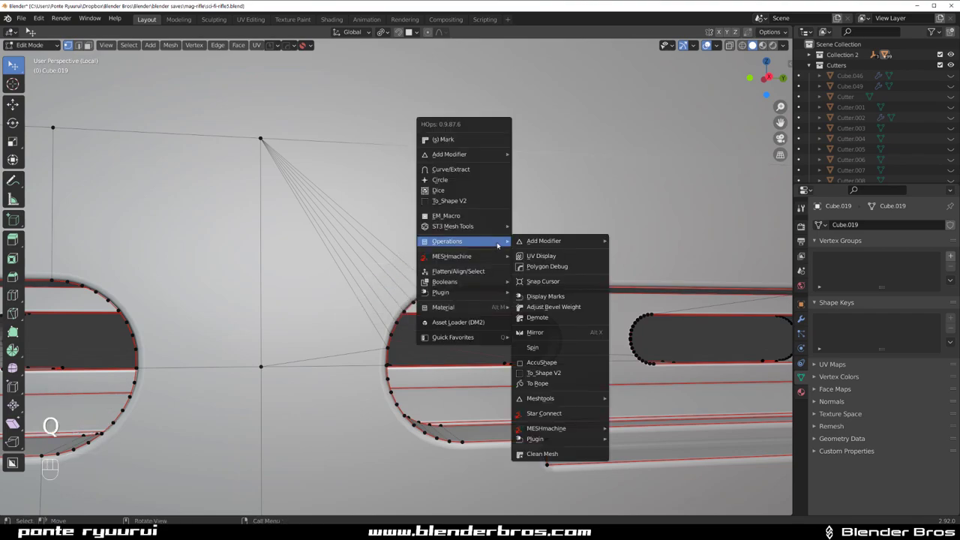
click(559, 413)
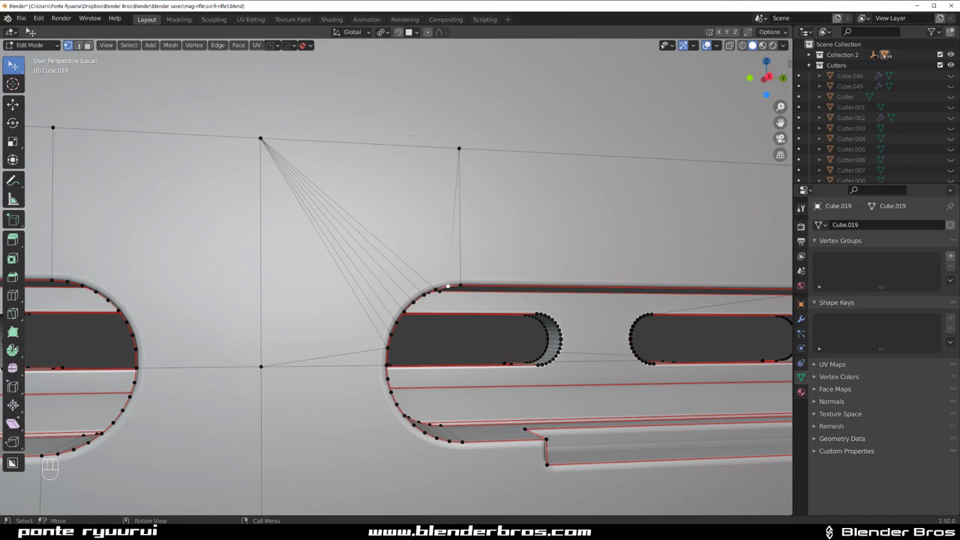
Subdivide the new edge, join its vertices with J, and return to Object Mode
key(Tab)
right_click(422, 214)
click(424, 215)
key(Tab)
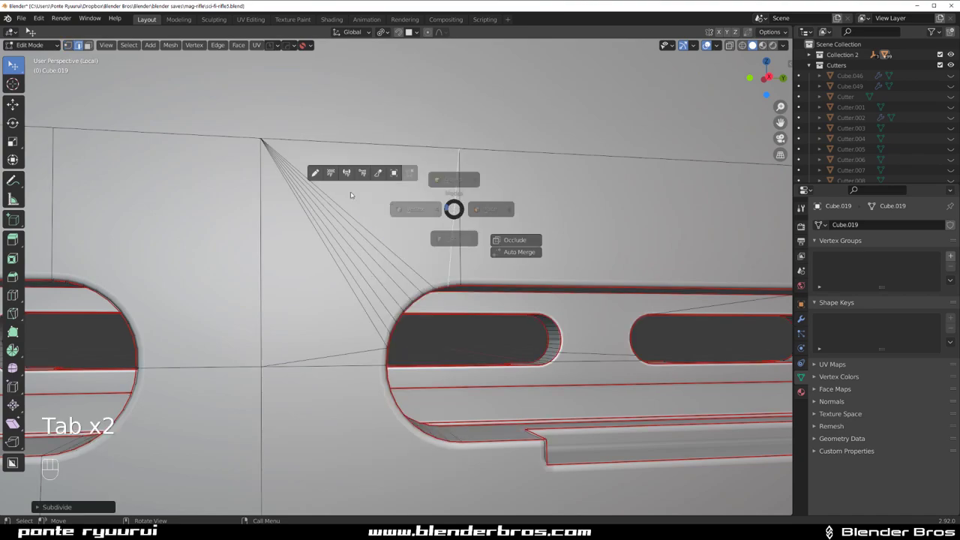
click(350, 195)
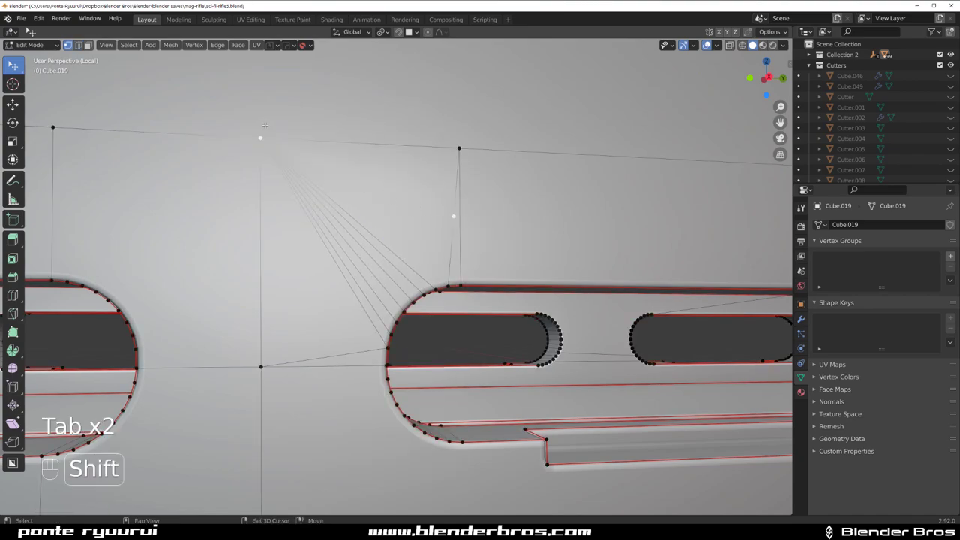
key(j)
scroll(363, 293, down, 2)
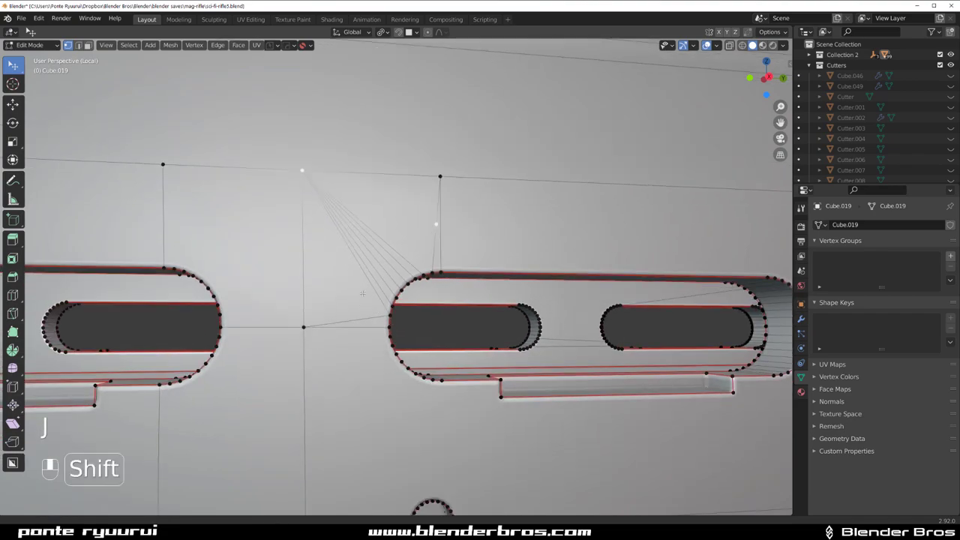
scroll(362, 293, down, 2)
key(Tab)
scroll(370, 212, up, 3)
scroll(381, 221, down, 1)
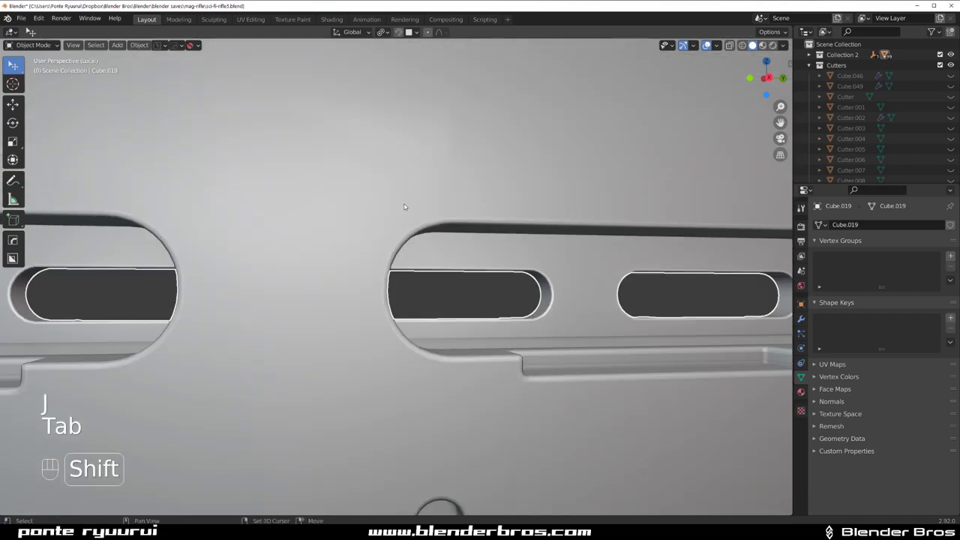
scroll(405, 265, down, 3)
Mark the panel's long top edge path as sharp with HardOps
key(Tab)
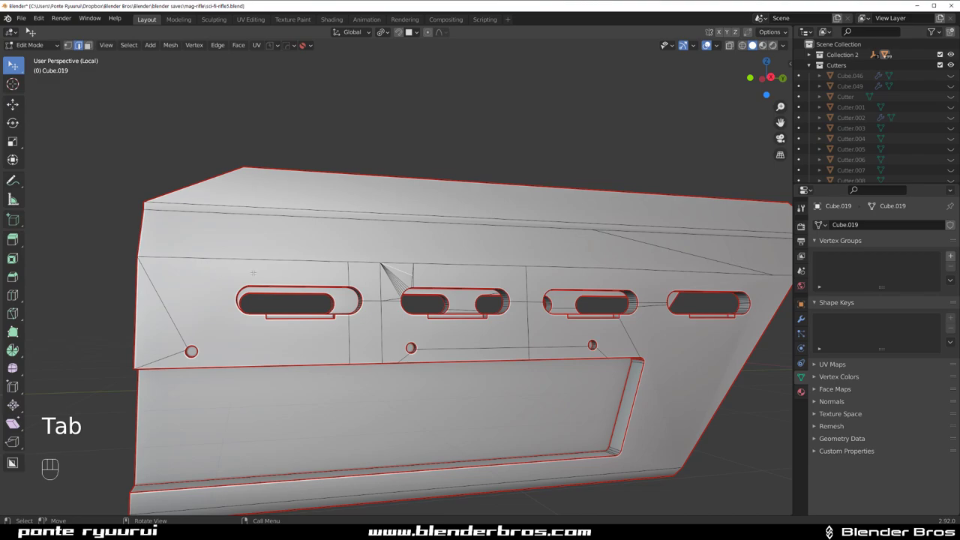
click(253, 273)
ctrl+click(516, 274)
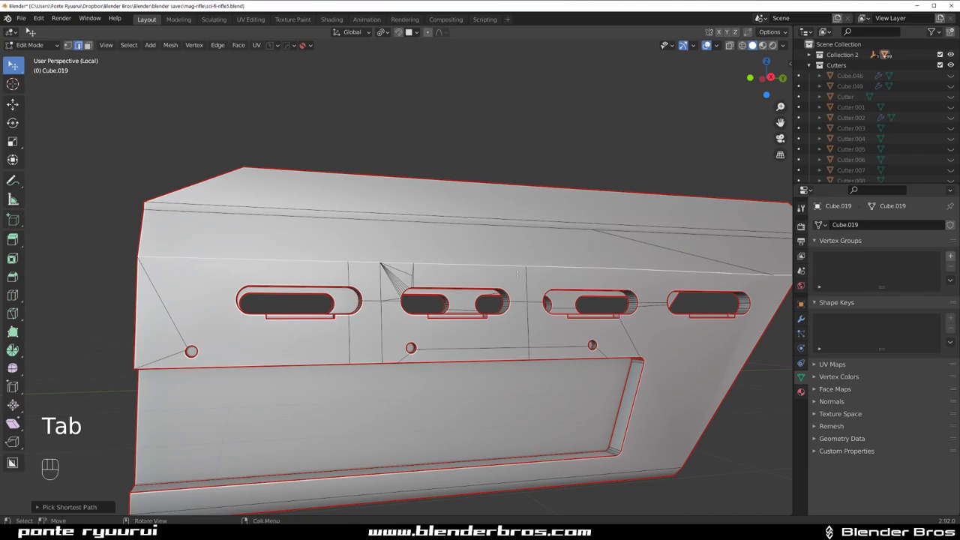
middle_drag(517, 274, 374, 257)
key(q)
click(499, 260)
key(Tab)
scroll(451, 221, up, 3)
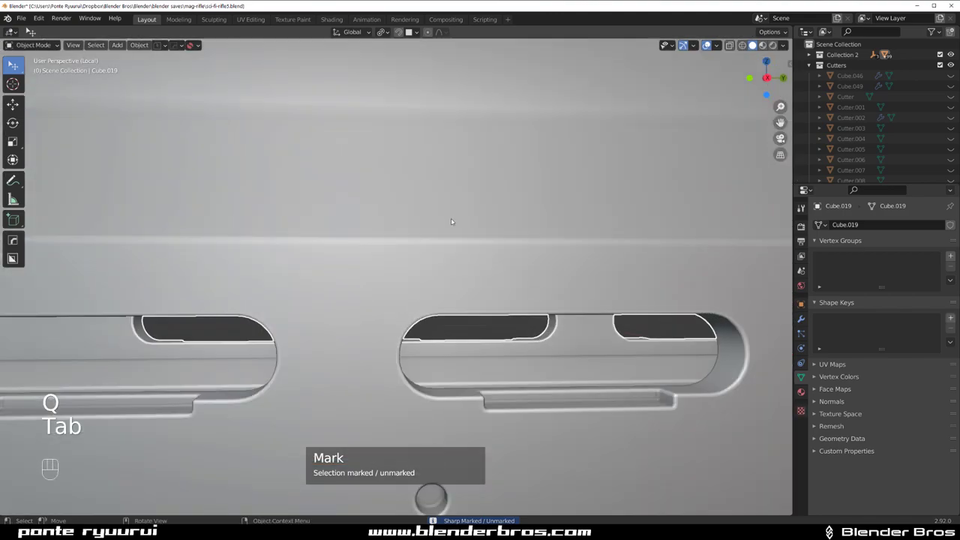
shift+middle_drag(451, 221, 452, 267)
scroll(442, 184, up, 4)
scroll(398, 253, down, 3)
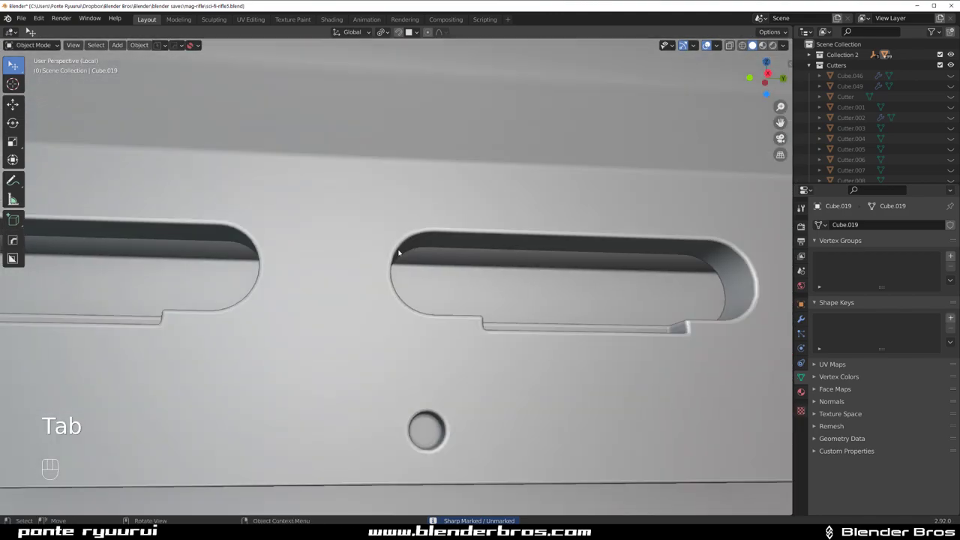
Triangulate the entire panel mesh with Ctrl+T and inspect the resulting shading
key(Tab)
scroll(375, 250, up, 2)
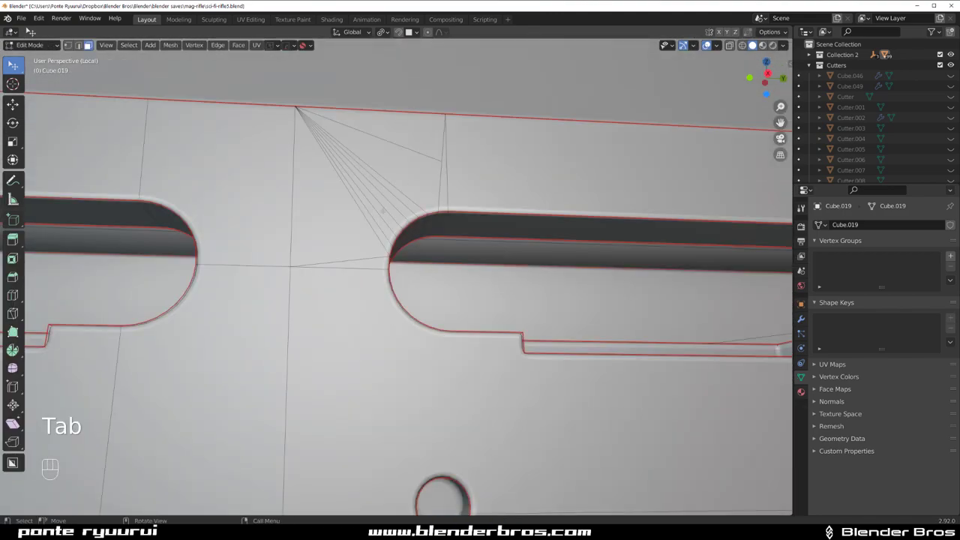
key(a)
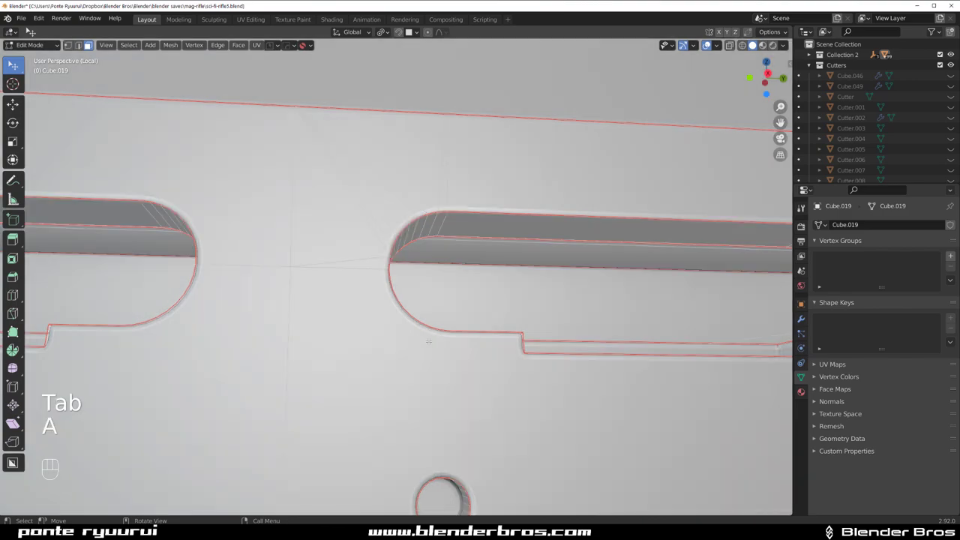
key(ctrl+t)
key(Tab)
mouse_move(392, 285)
middle_down()
mouse_move(345, 293)
mouse_move(307, 321)
middle_up()
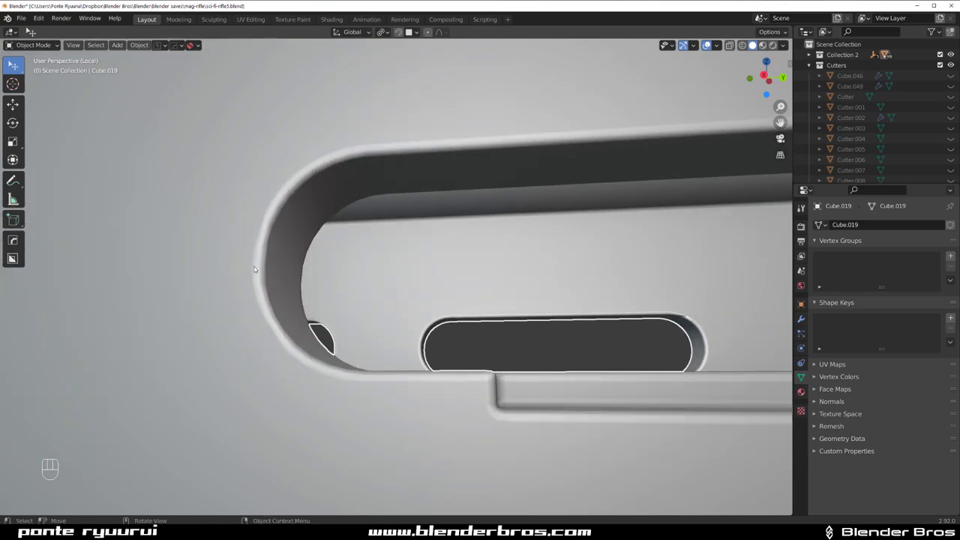
mouse_move(262, 235)
shift+middle_down()
mouse_move(258, 272)
mouse_move(384, 294)
mouse_move(413, 285)
shift+middle_up()
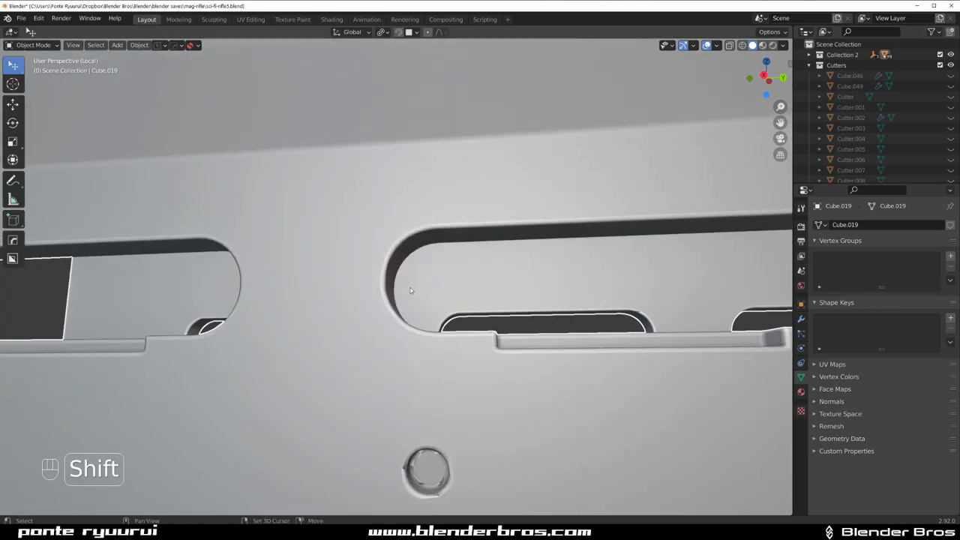
scroll(413, 285, down, 5)
scroll(420, 259, up, 3)
scroll(420, 259, up, 3)
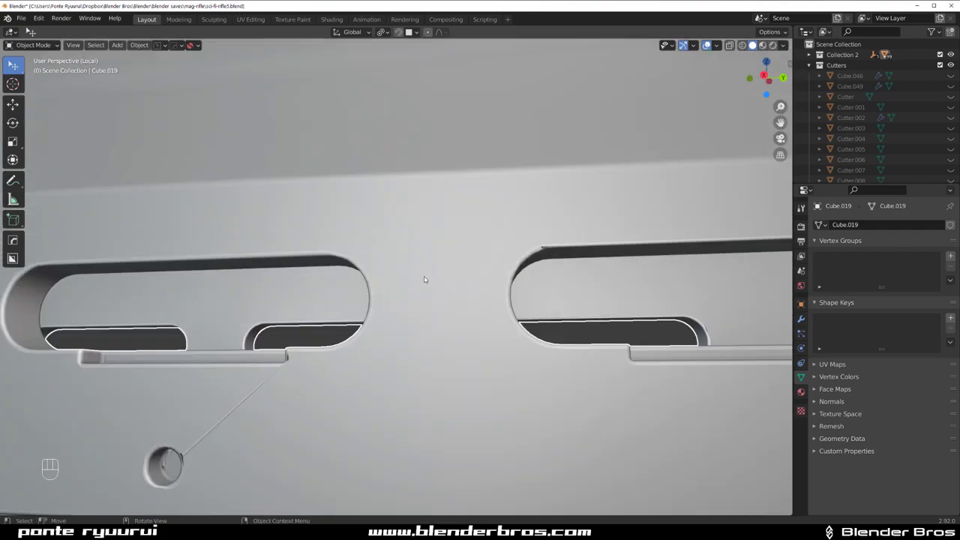
mouse_move(420, 259)
shift+middle_down()
mouse_move(355, 327)
mouse_move(456, 285)
shift+middle_up()
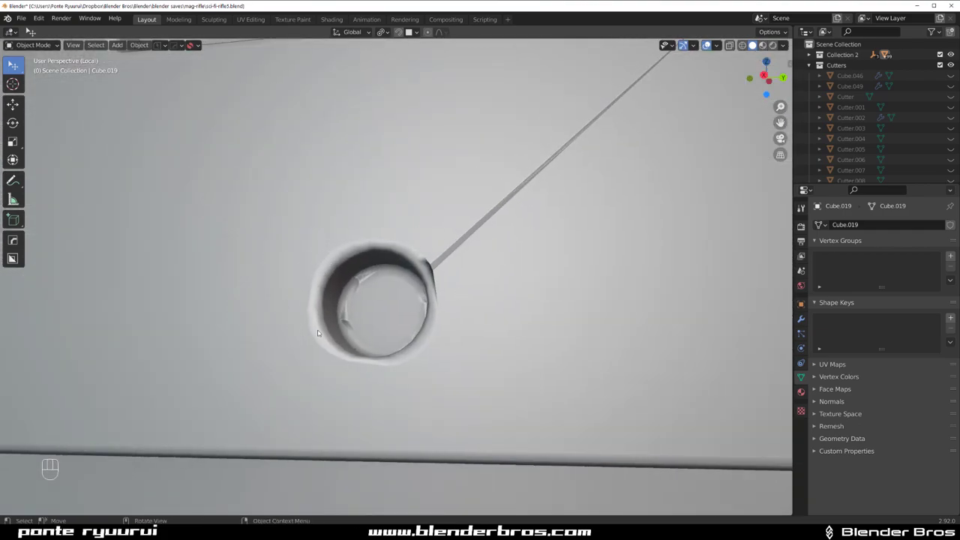